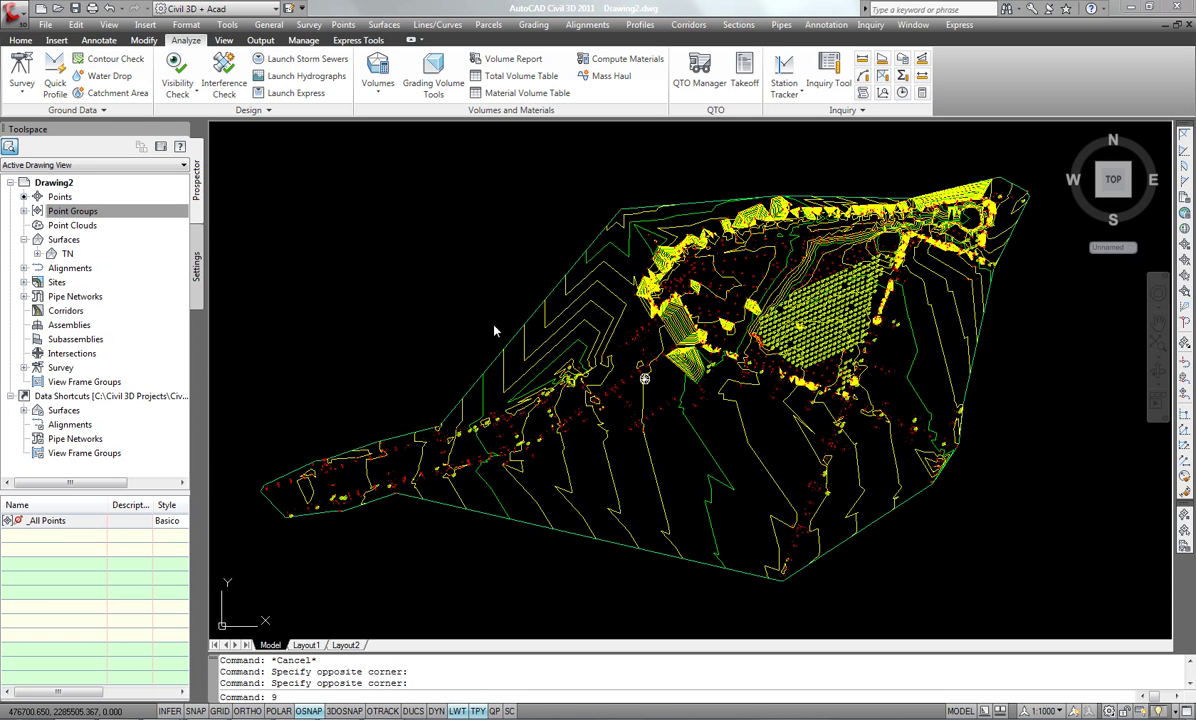
- Nudge the view slightly and select the TN surface by its contours
middle_click_drag(519, 333, 502, 313)
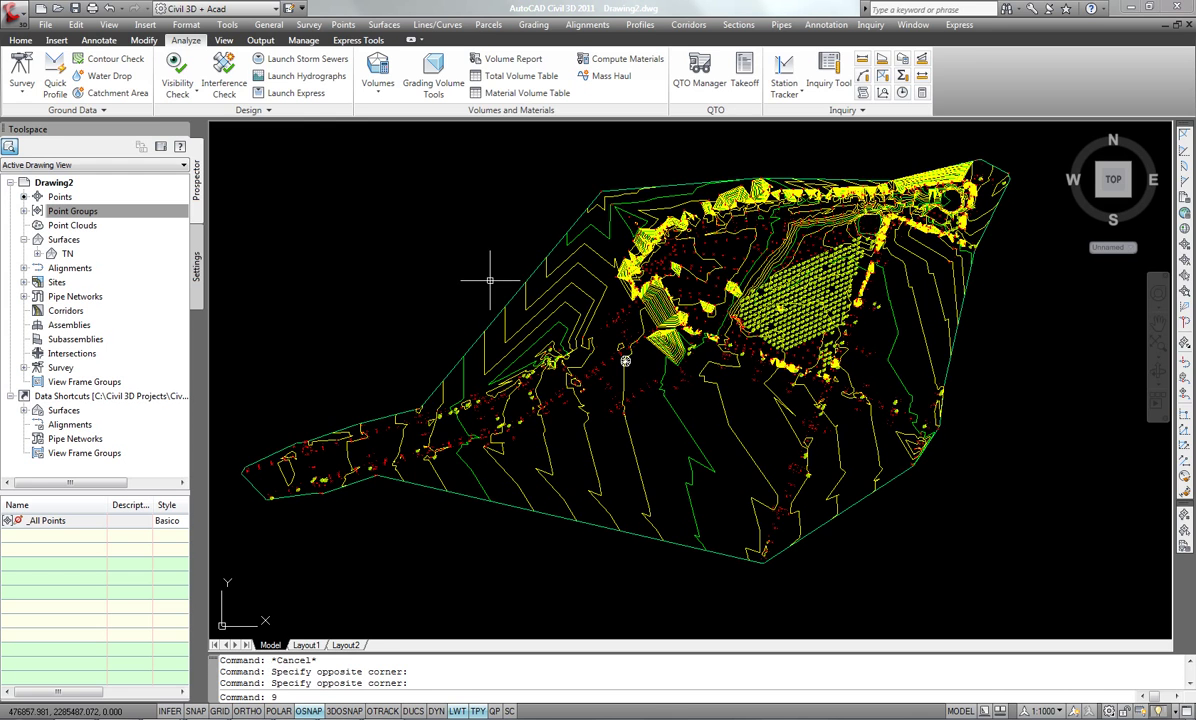
left_click(490, 280)
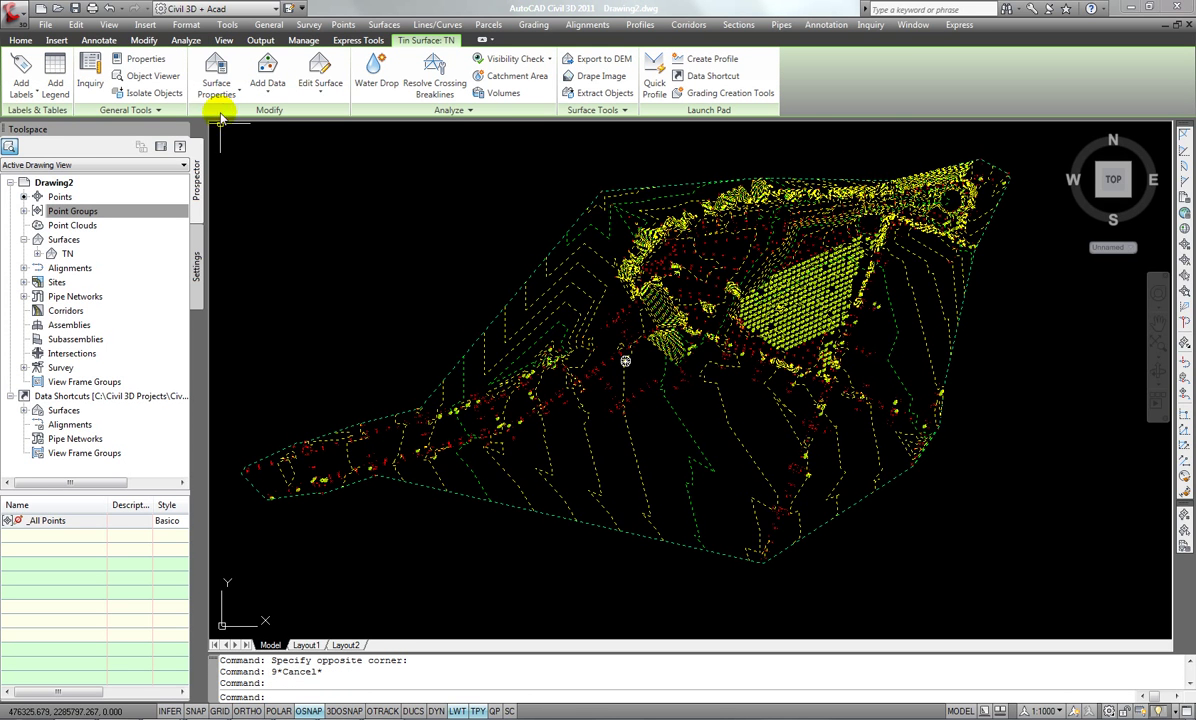
left_click(216, 92)
left_click(238, 116)
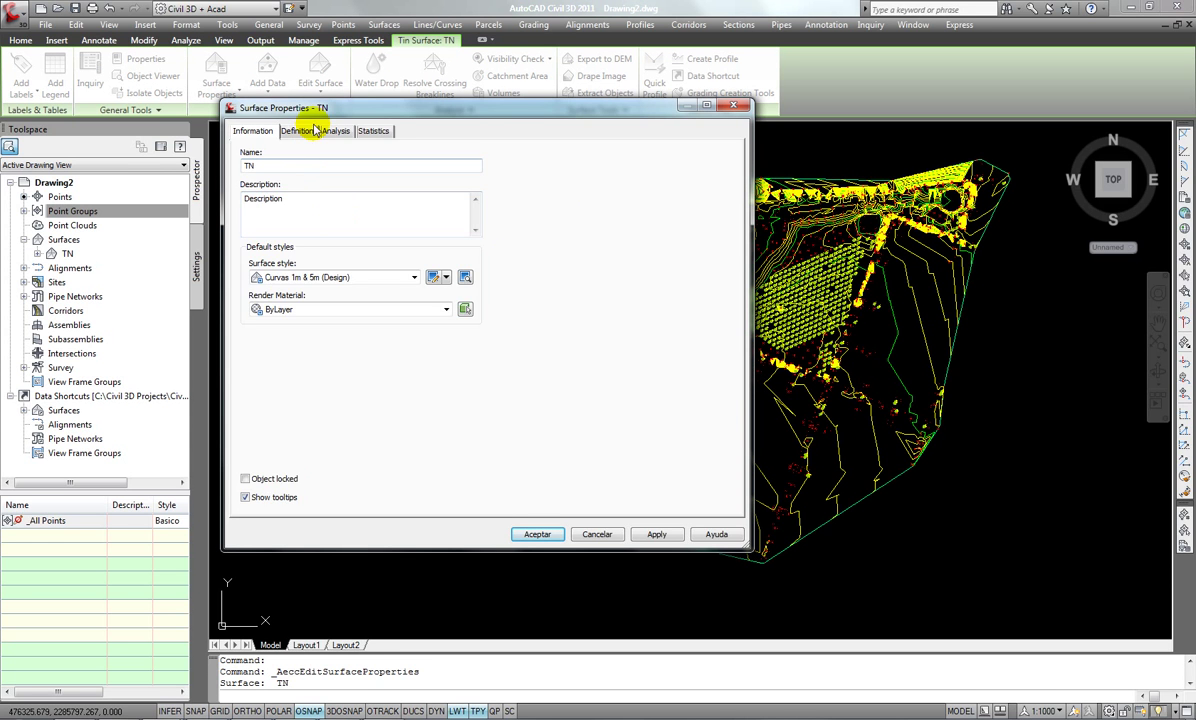
left_click(371, 131)
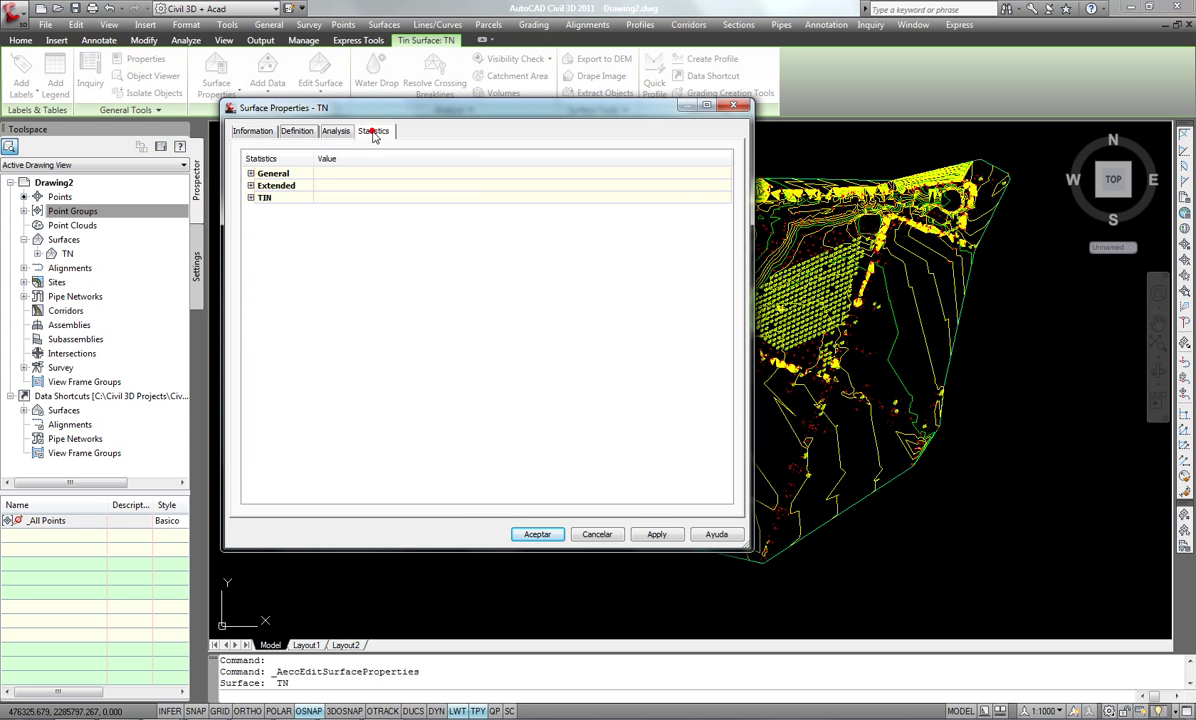
left_click(251, 174)
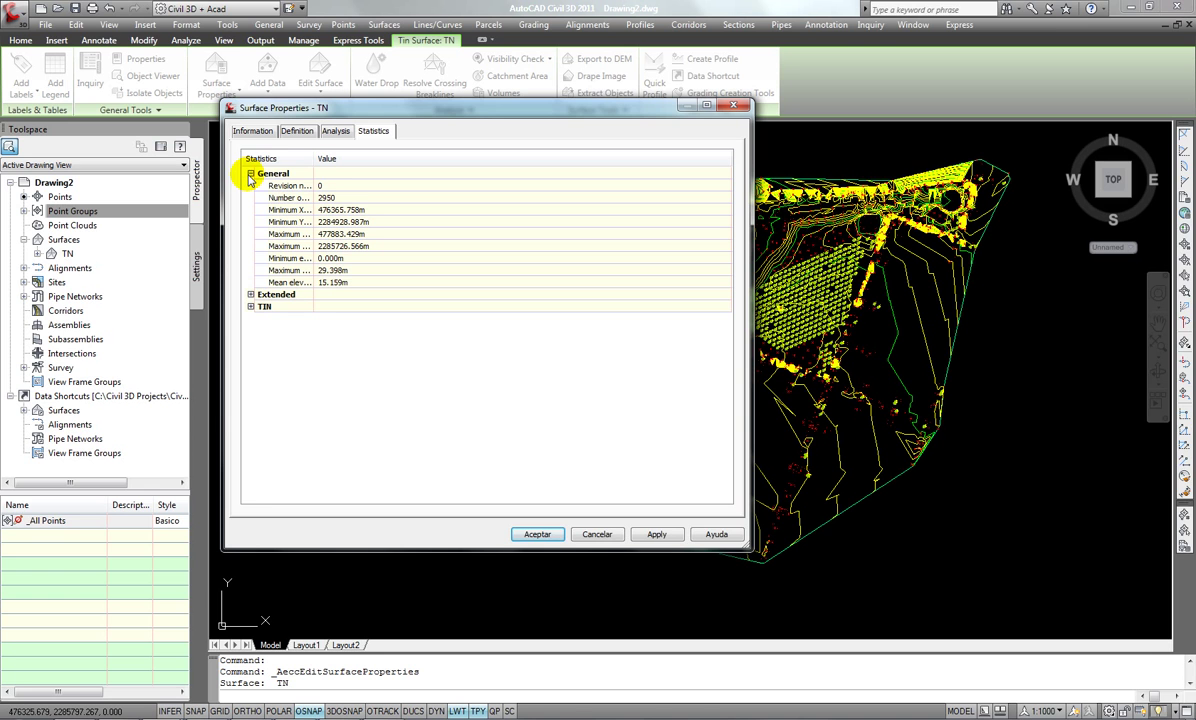
left_click(251, 306)
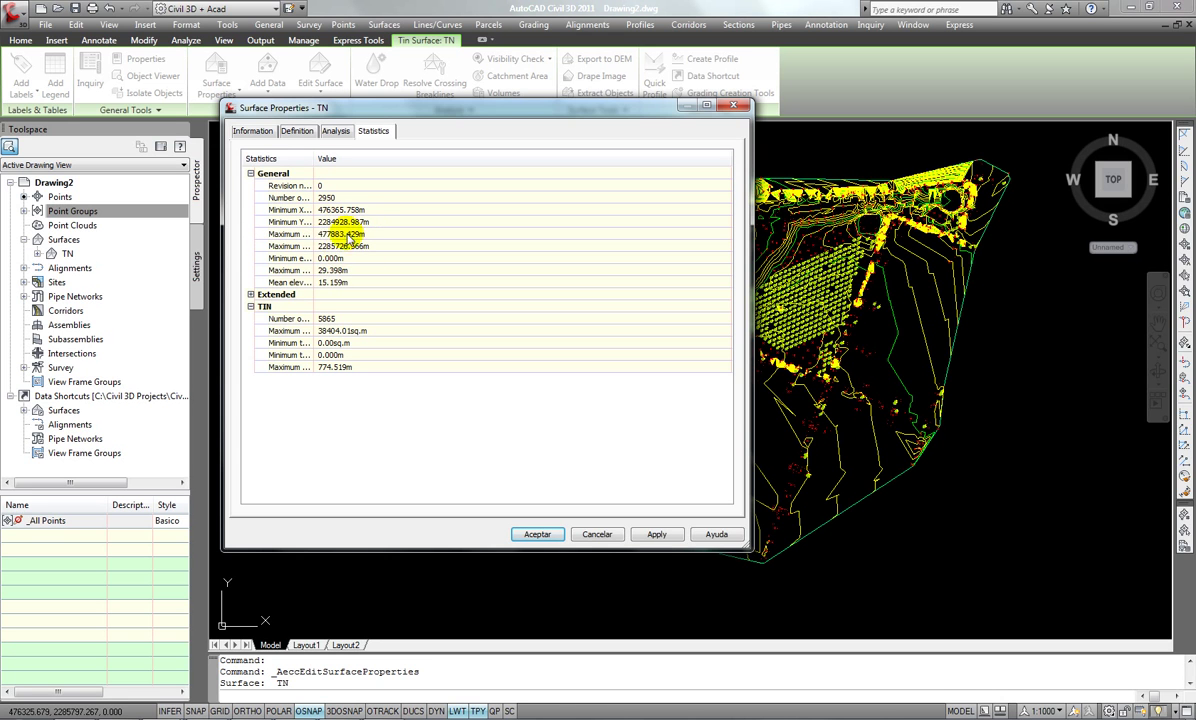
left_click(250, 173)
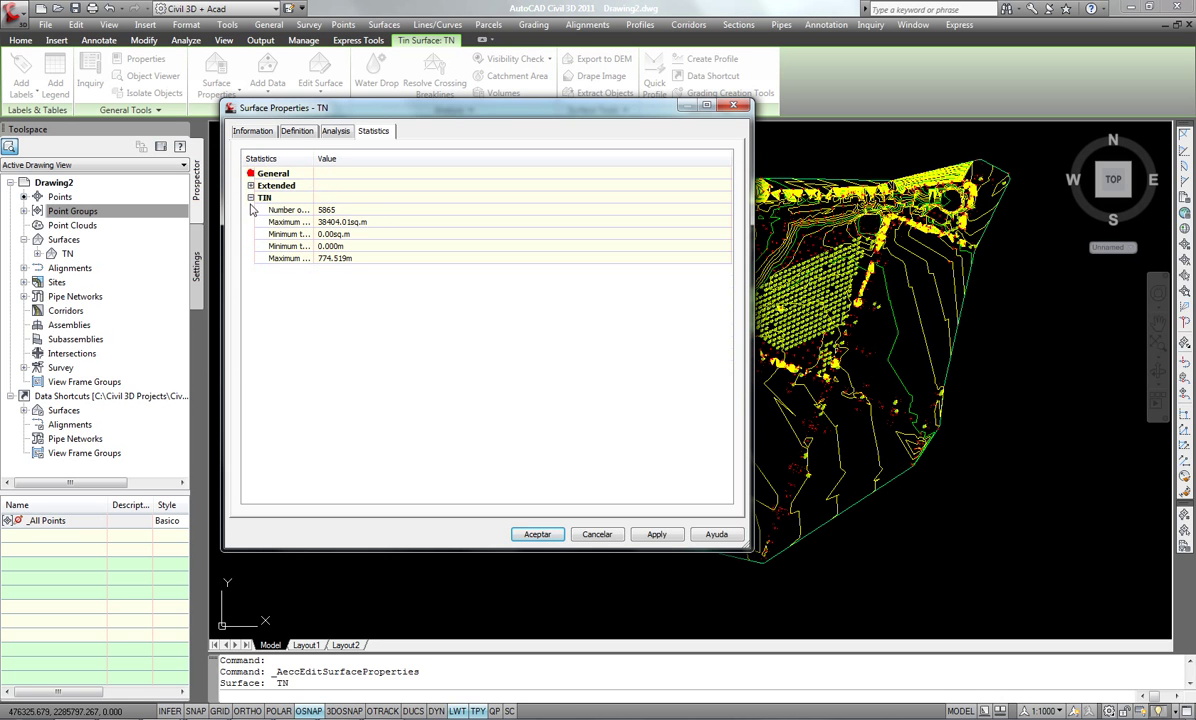
left_click(250, 185)
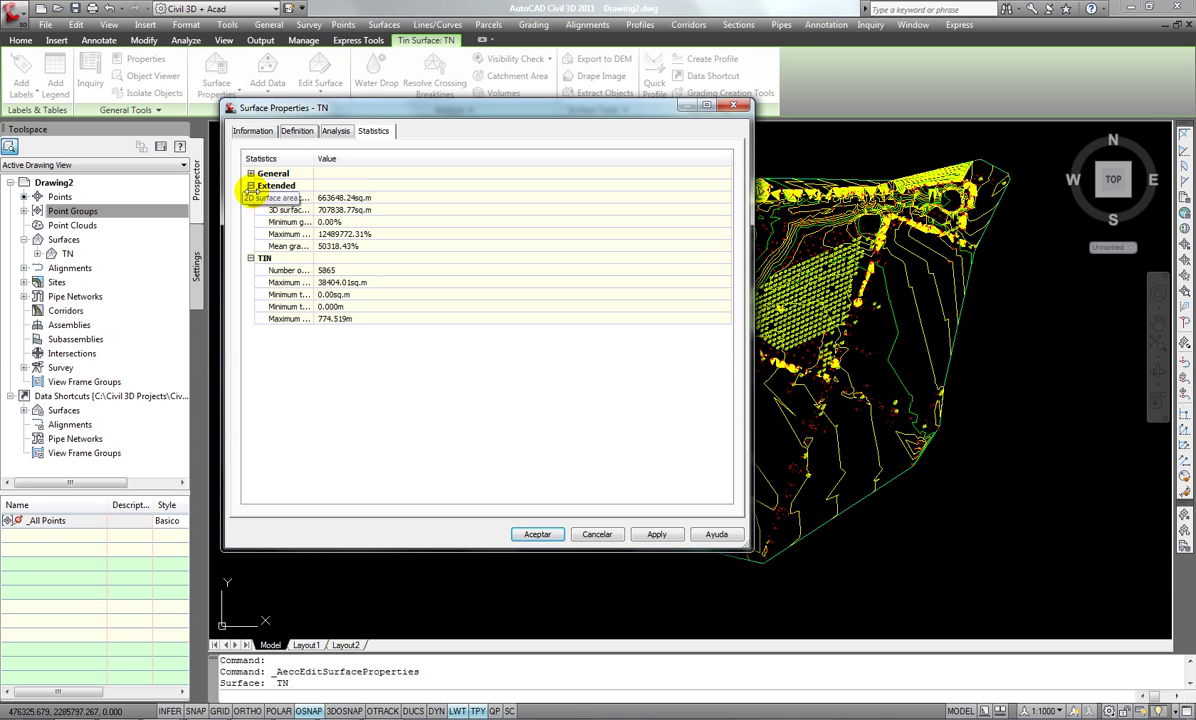
left_click(250, 186)
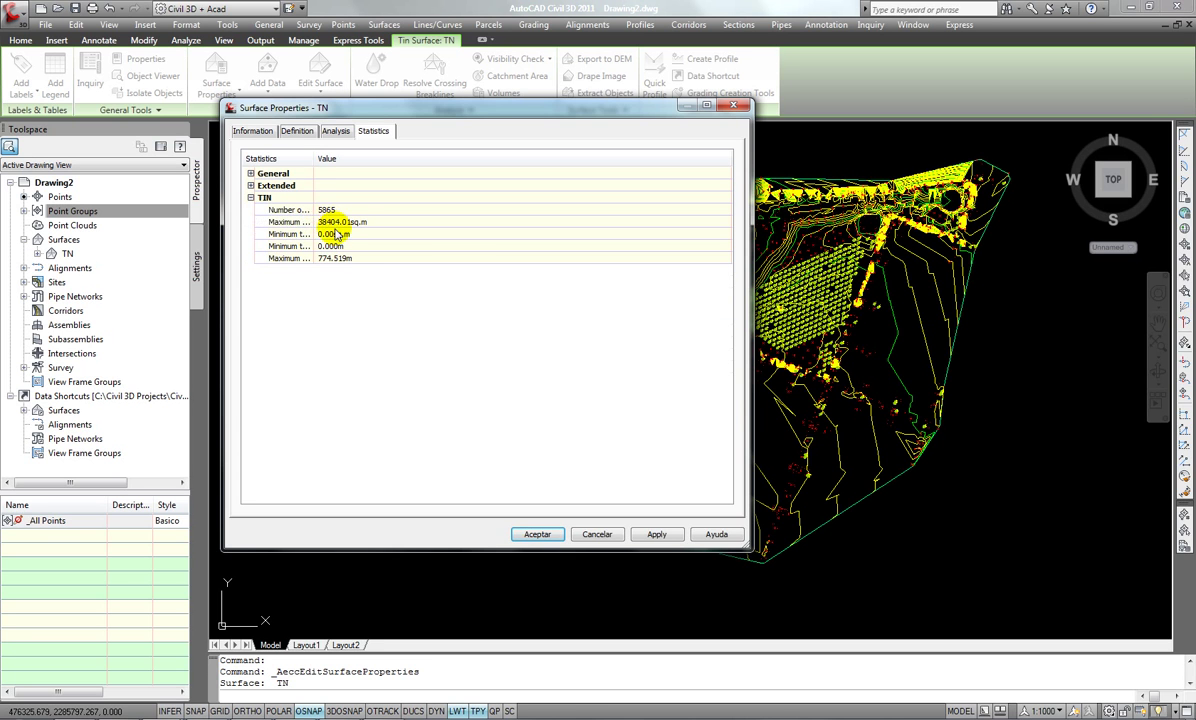
left_click_drag(315, 159, 377, 162)
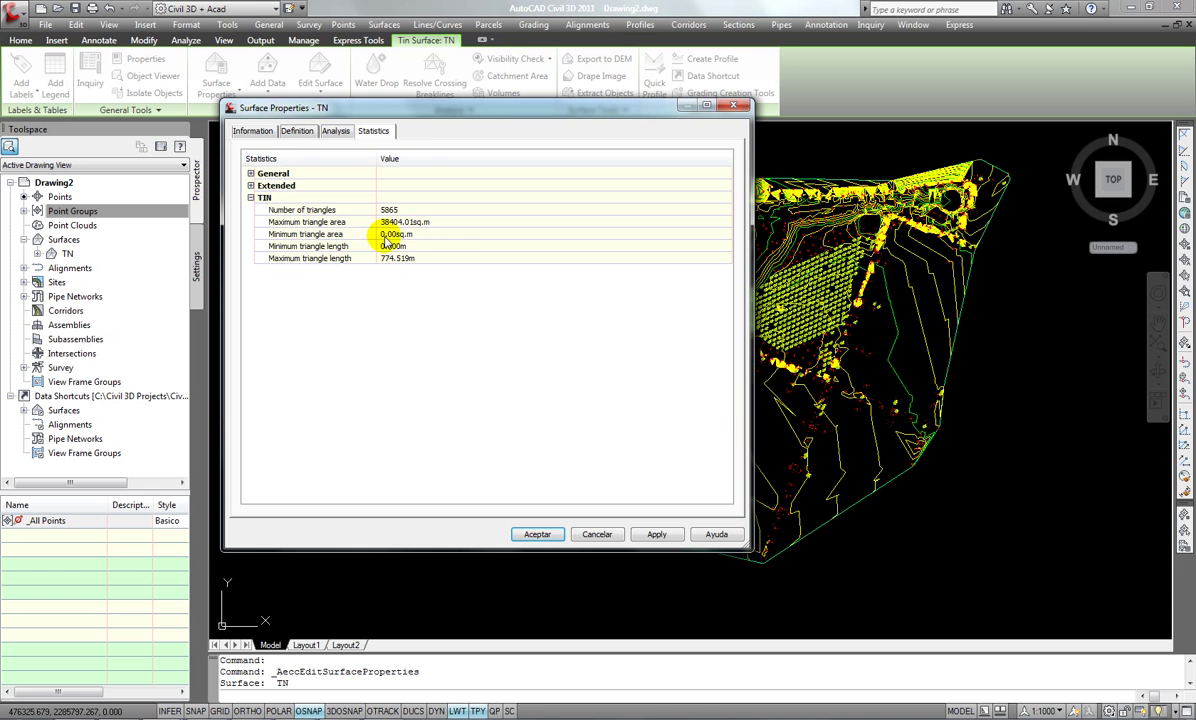
left_click(251, 198)
left_click(251, 186)
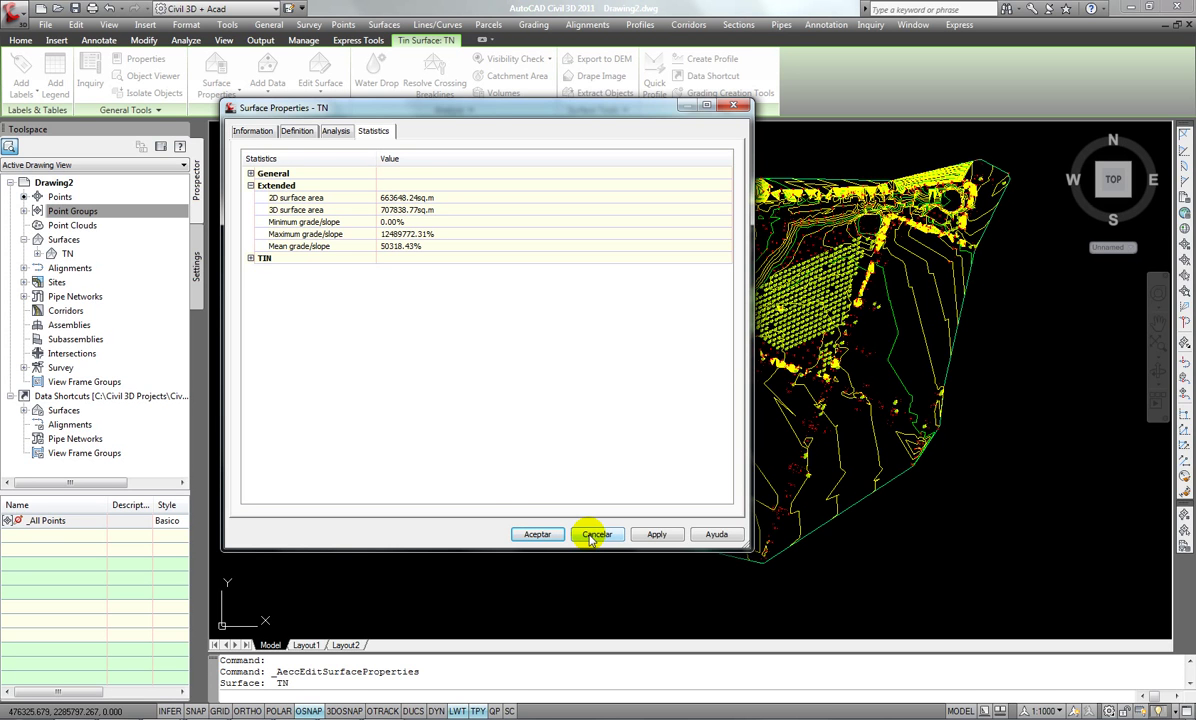
left_click(591, 537)
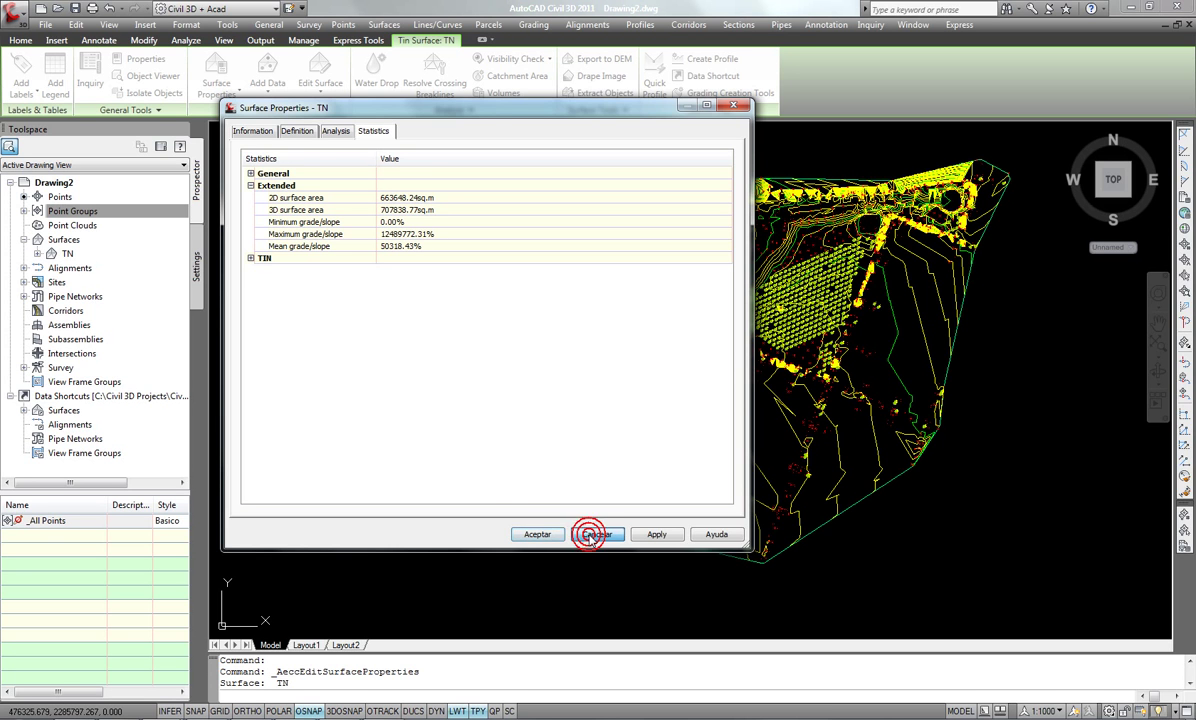
left_click(591, 537)
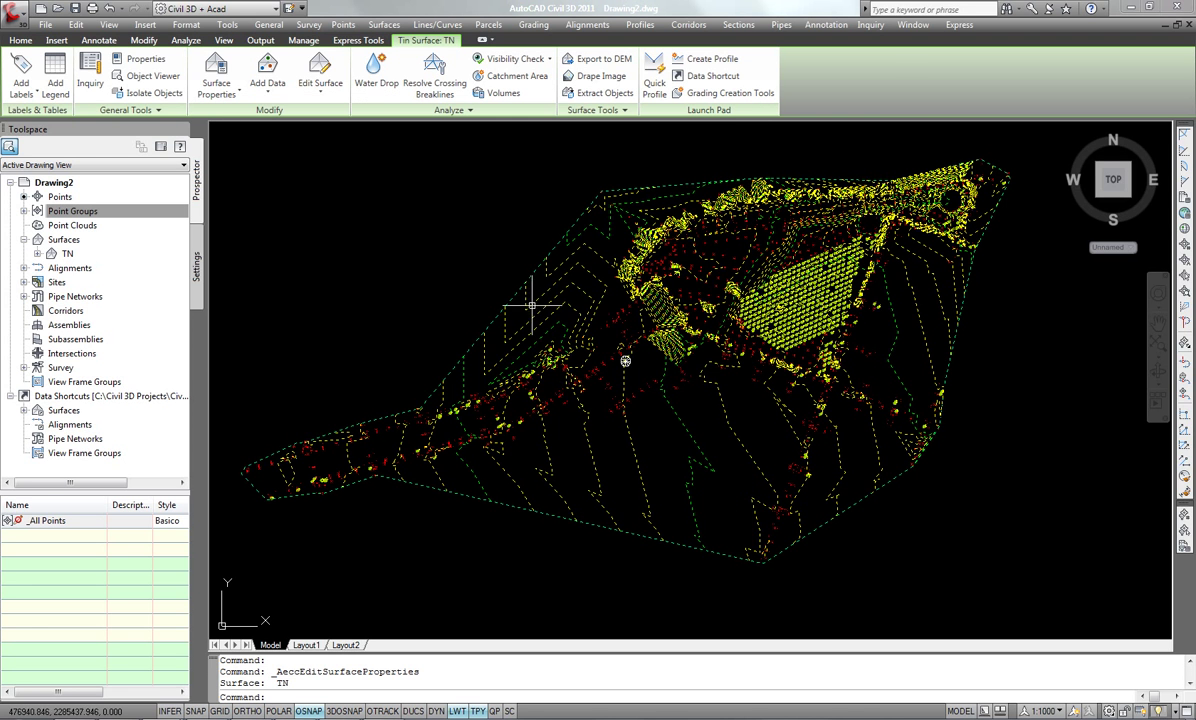
- Reselect TN and copy it with a 0,0,-1 displacement, creating TN (1)
key("Escape")
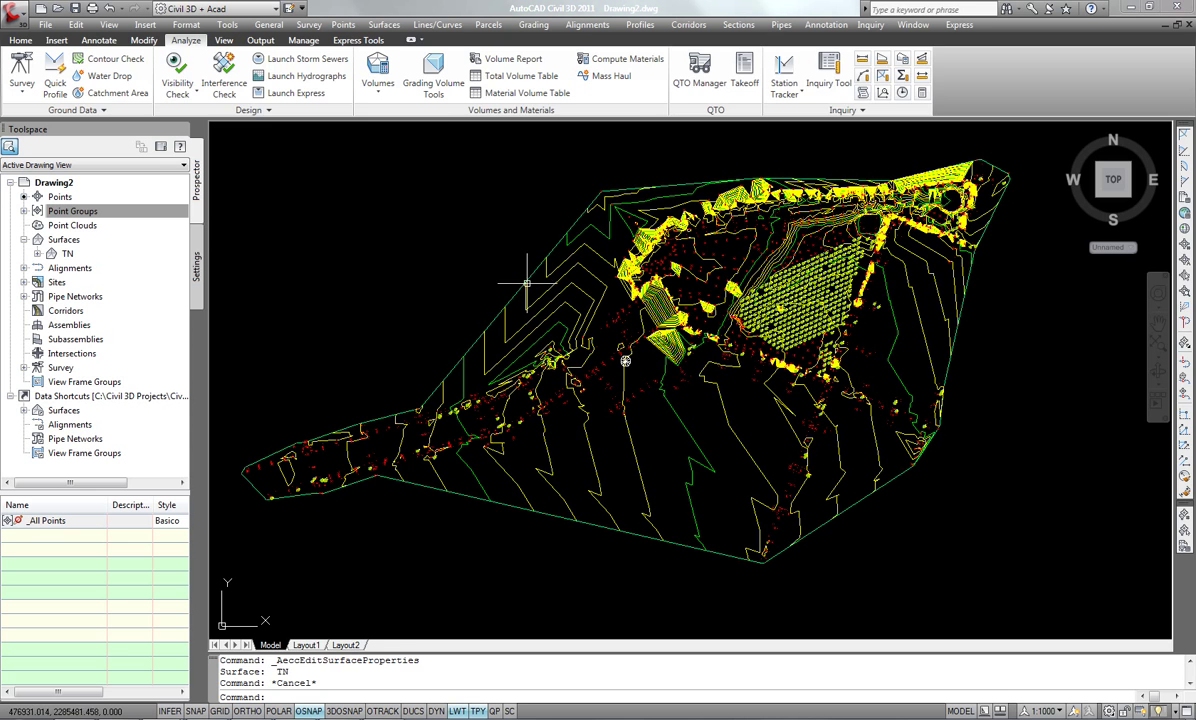
left_click(526, 283)
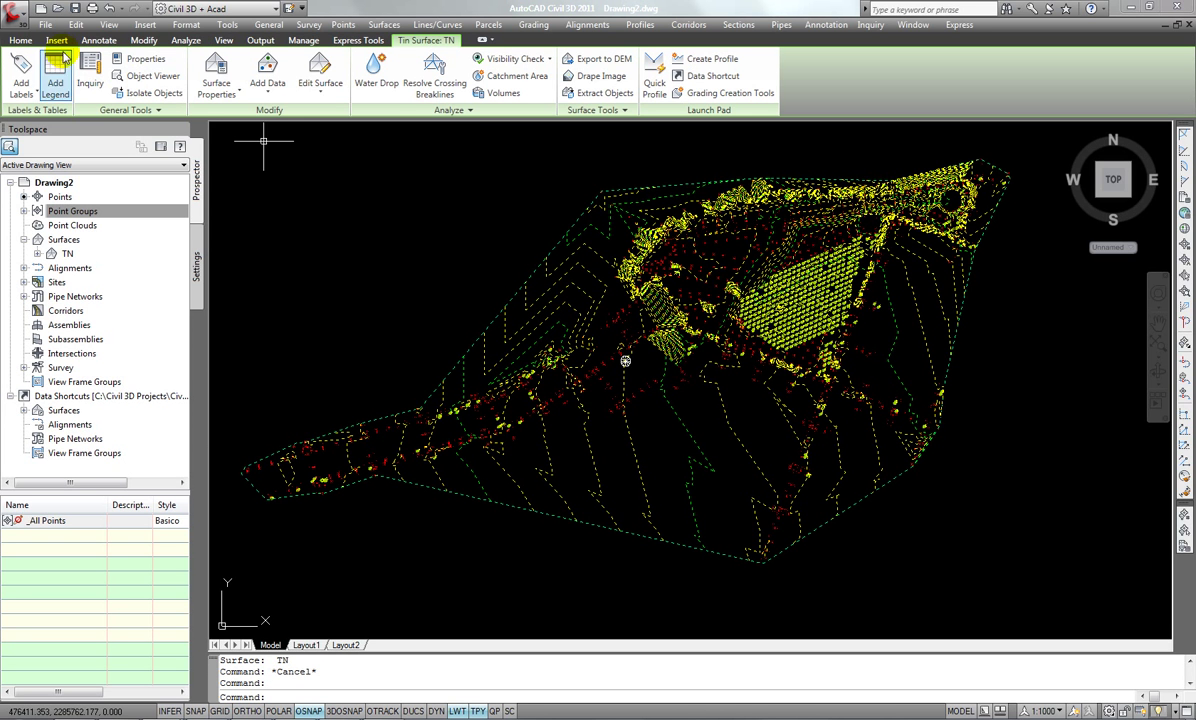
left_click(22, 40)
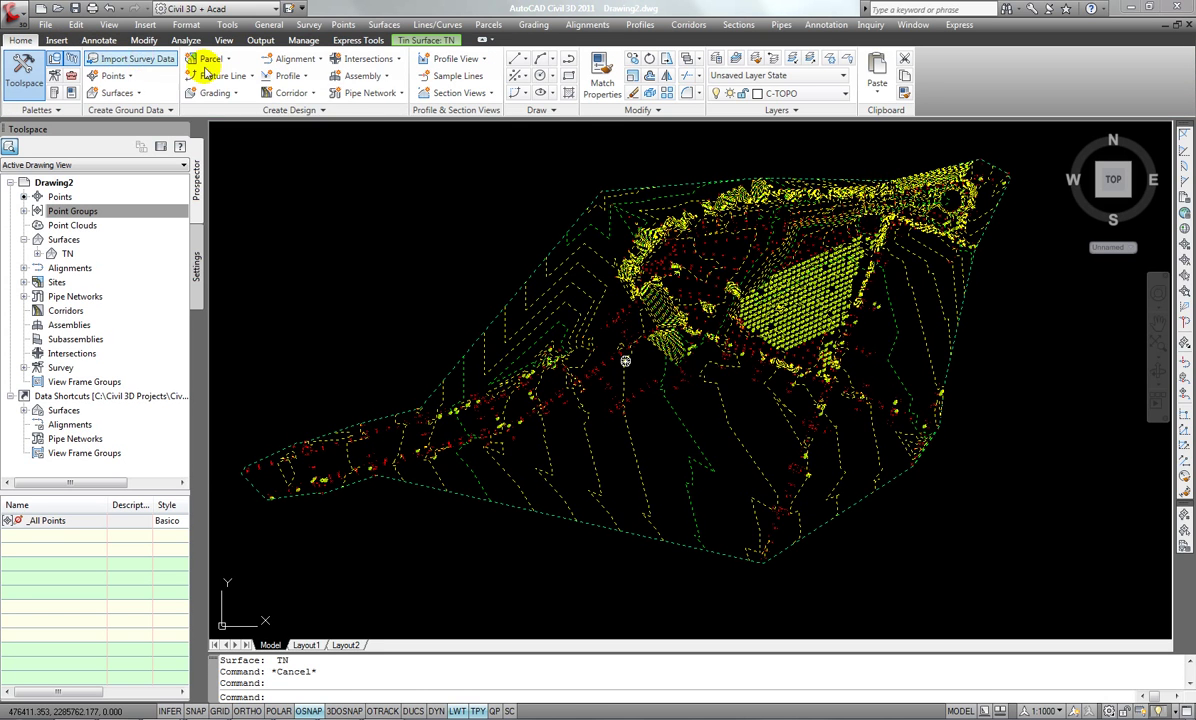
left_click(634, 62)
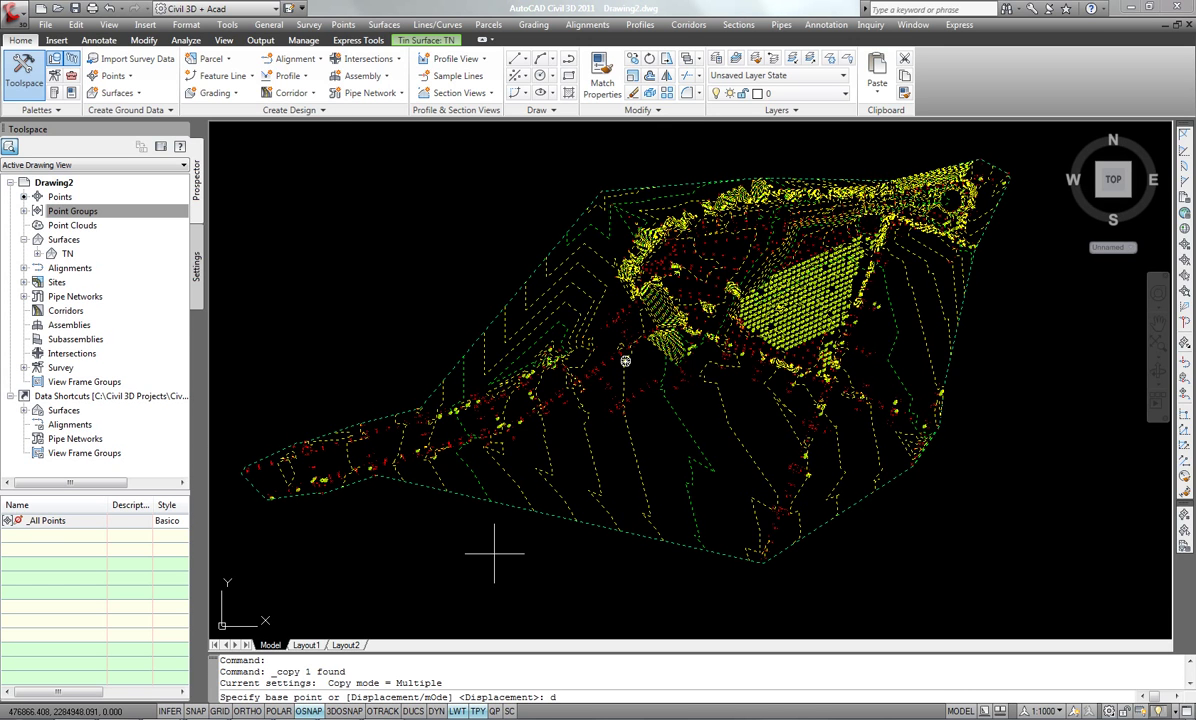
key("Return")
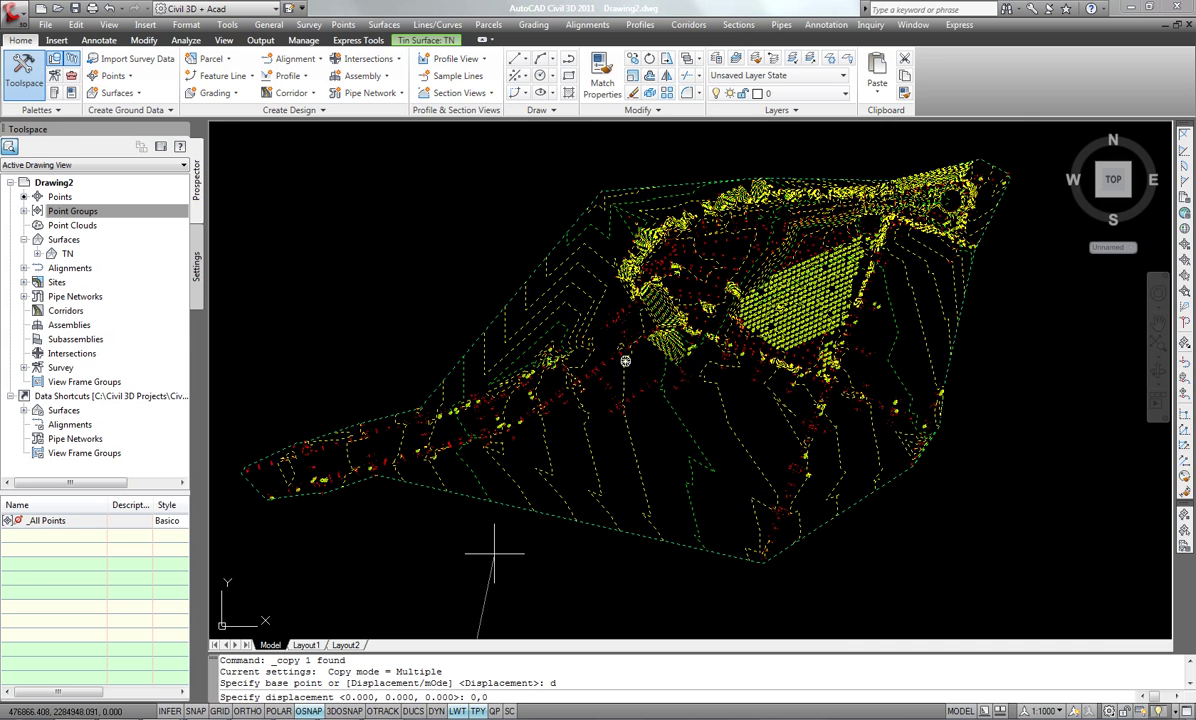
key("alt+minus")
type(",")
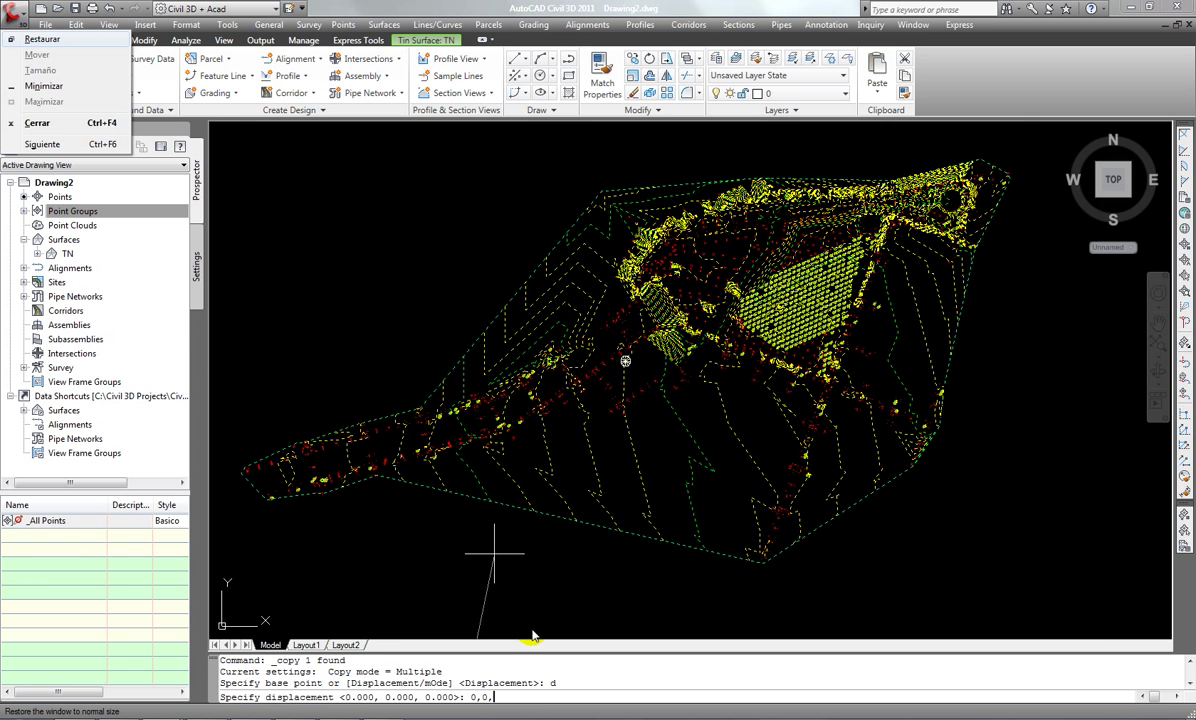
left_click(508, 698)
type("-1")
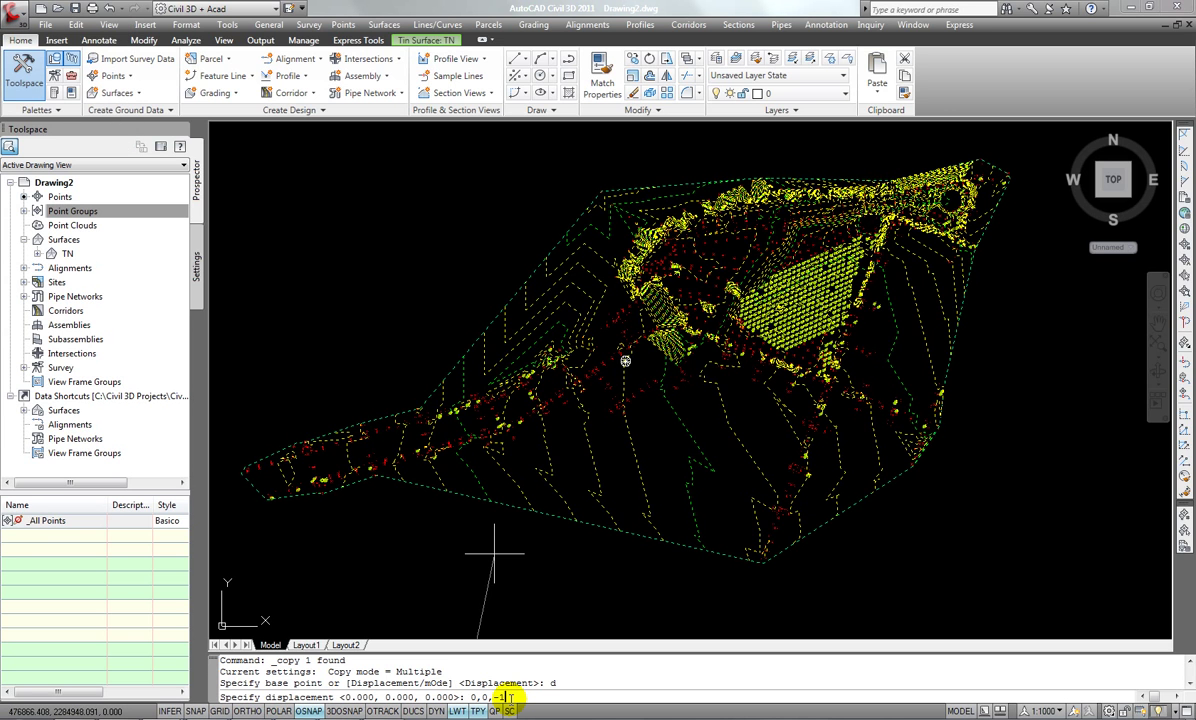
key("Return")
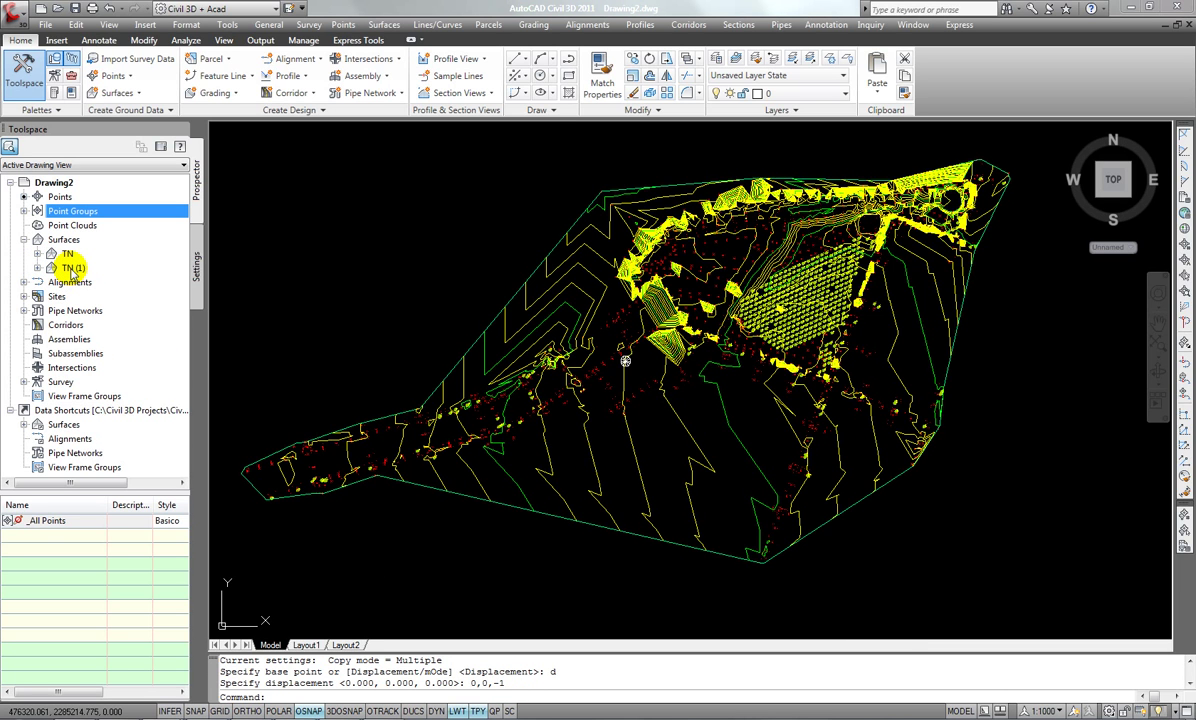
- Open Surface Properties for the copied surface TN (1) from Prospector
left_click(73, 268)
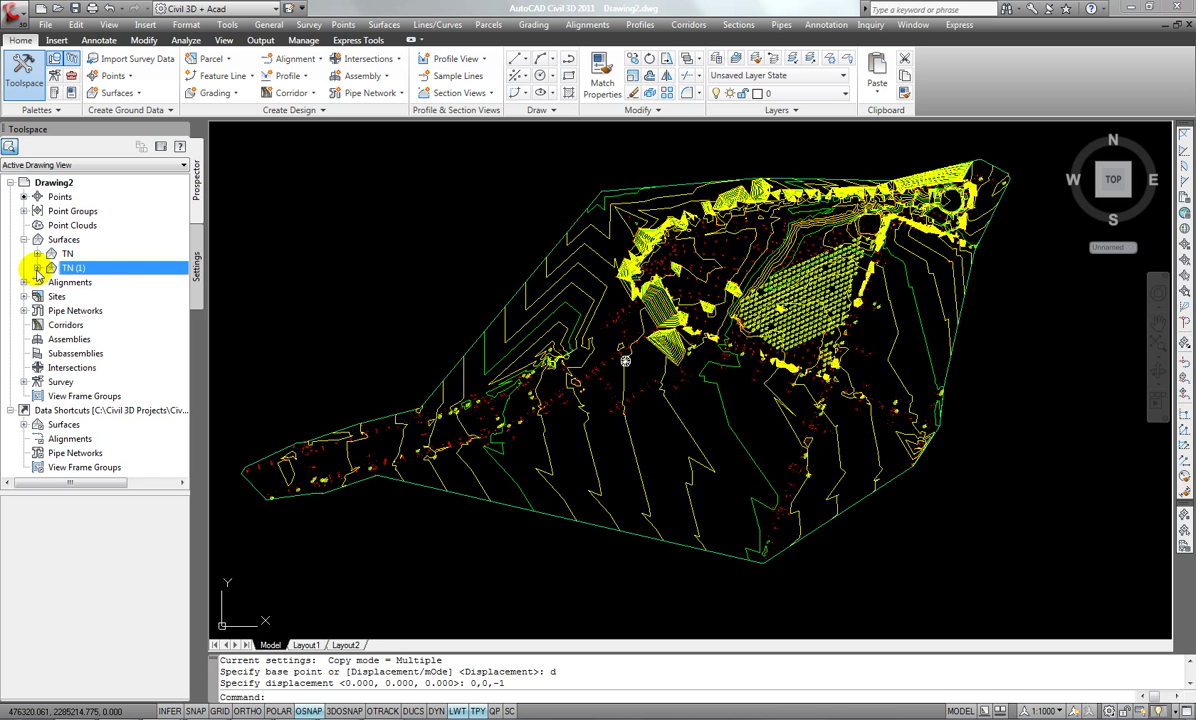
left_click(38, 268)
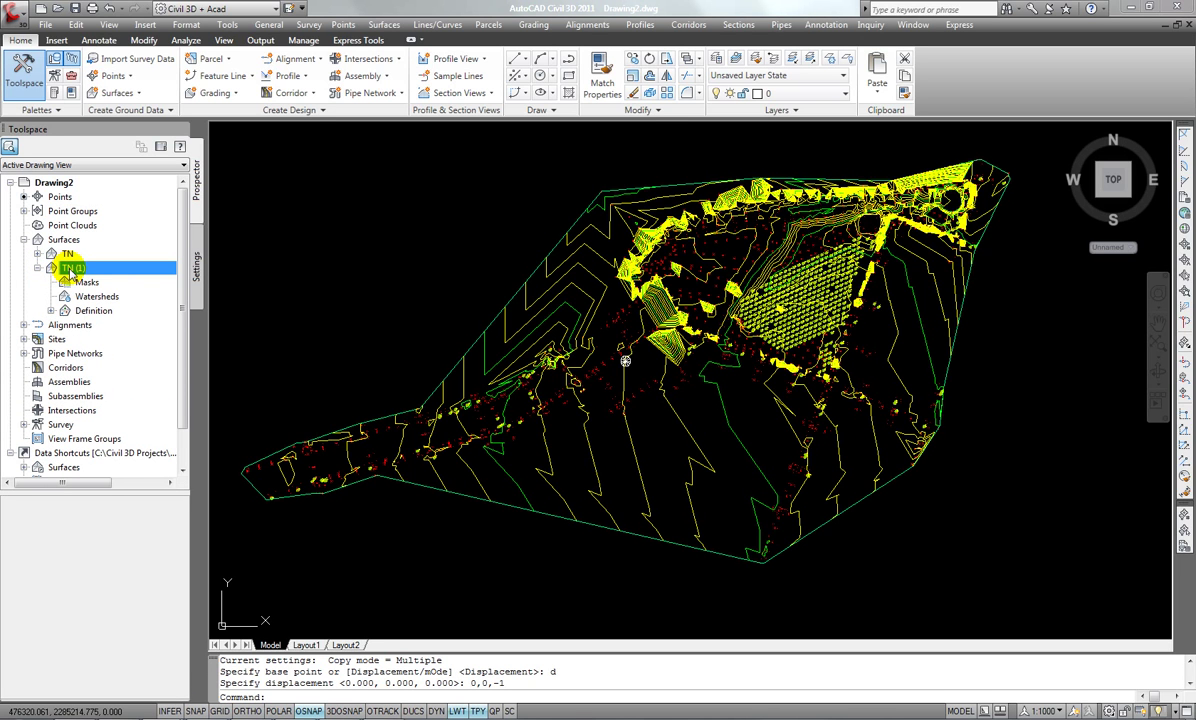
left_click(51, 311)
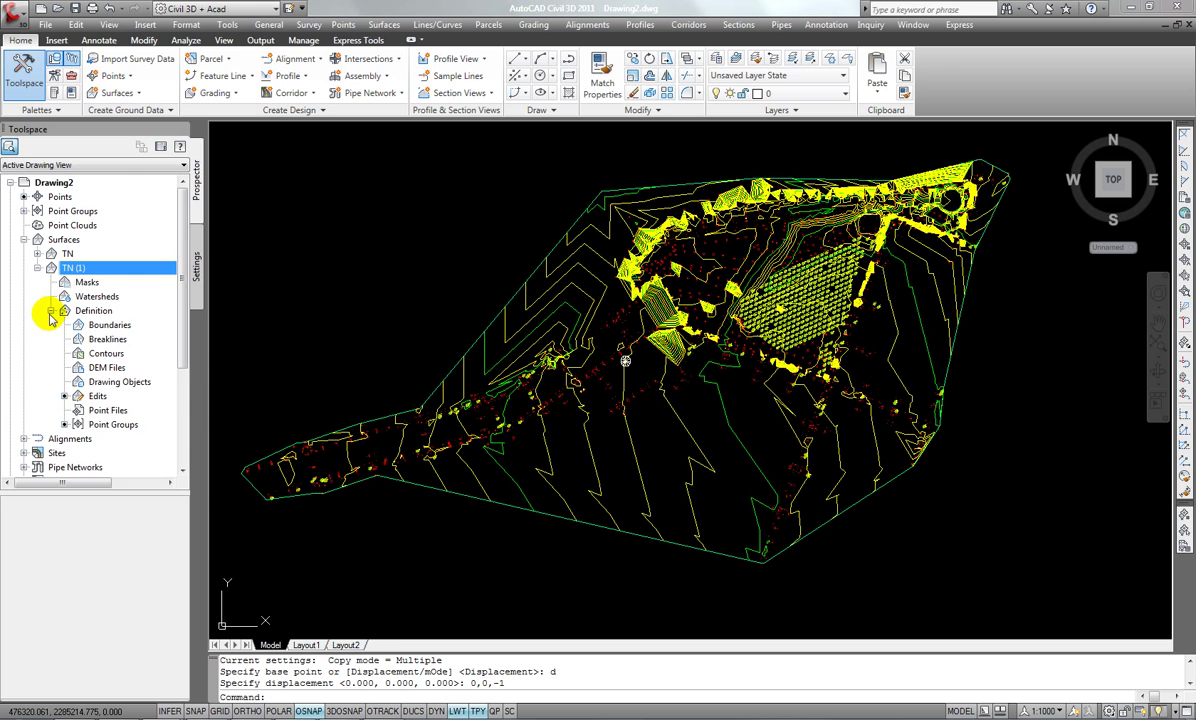
left_click(51, 311)
left_click(38, 268)
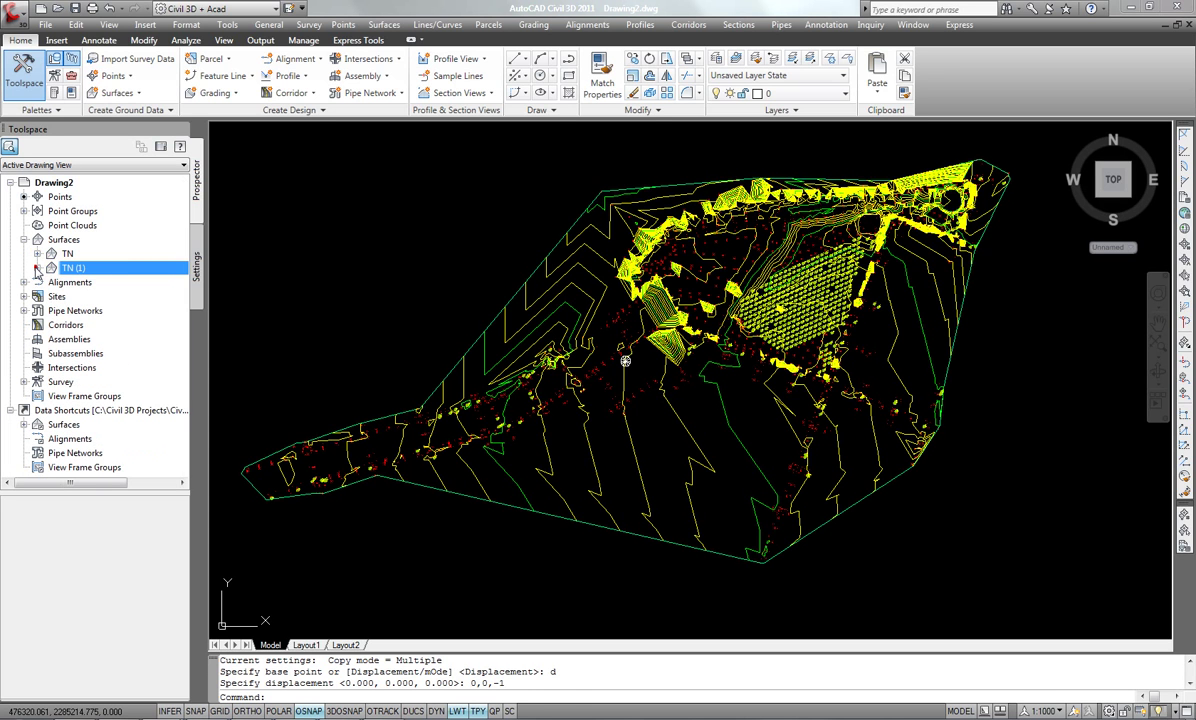
right_click(70, 270)
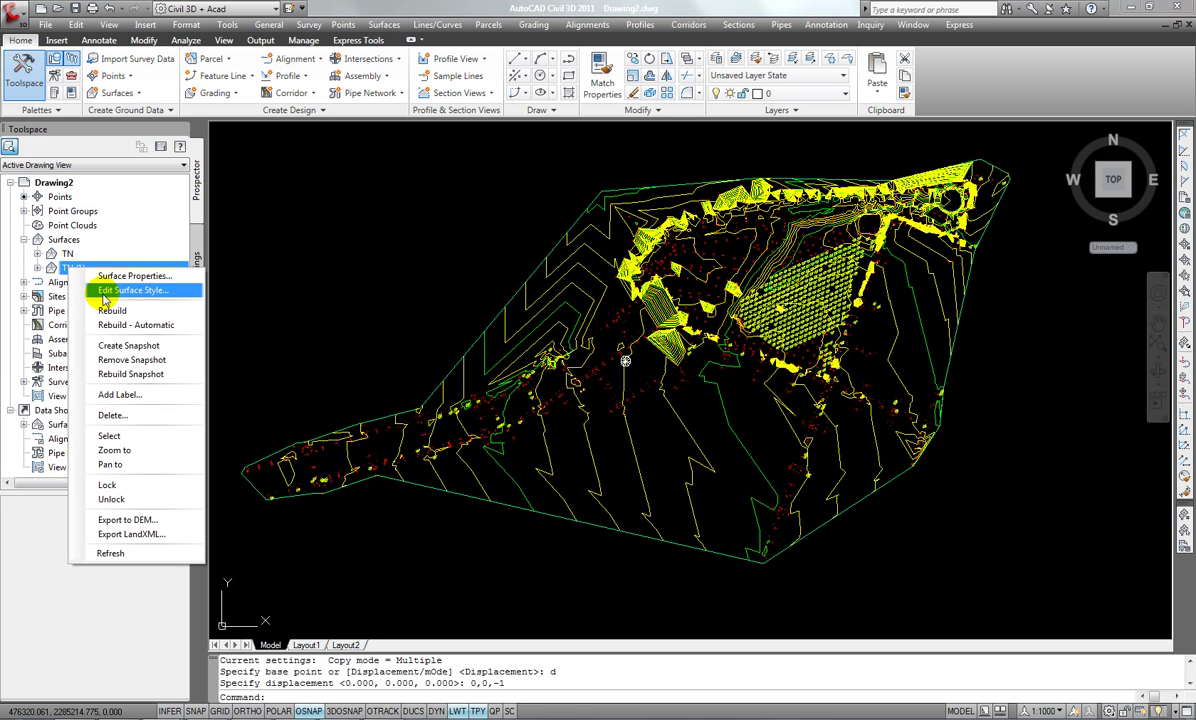
left_click(108, 276)
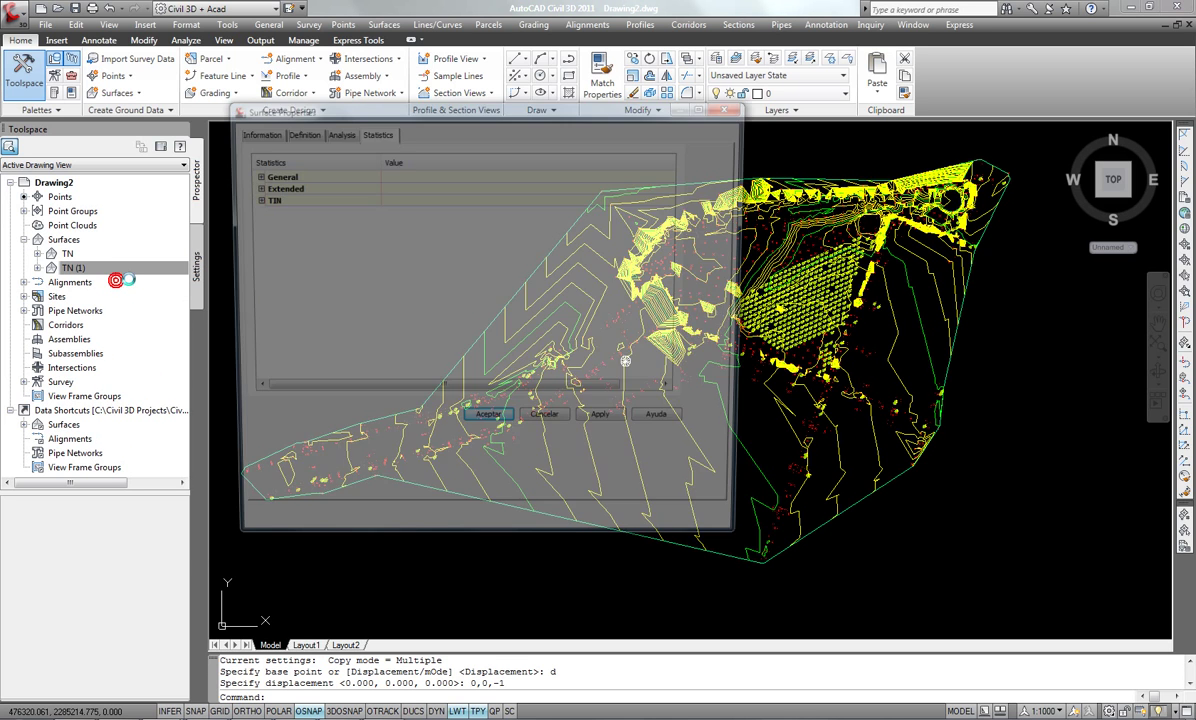
- Rename the surface TD with description 'Terreno de Despalme' and apply the change
left_click(252, 131)
left_click_drag(285, 165, 243, 167)
type("TD")
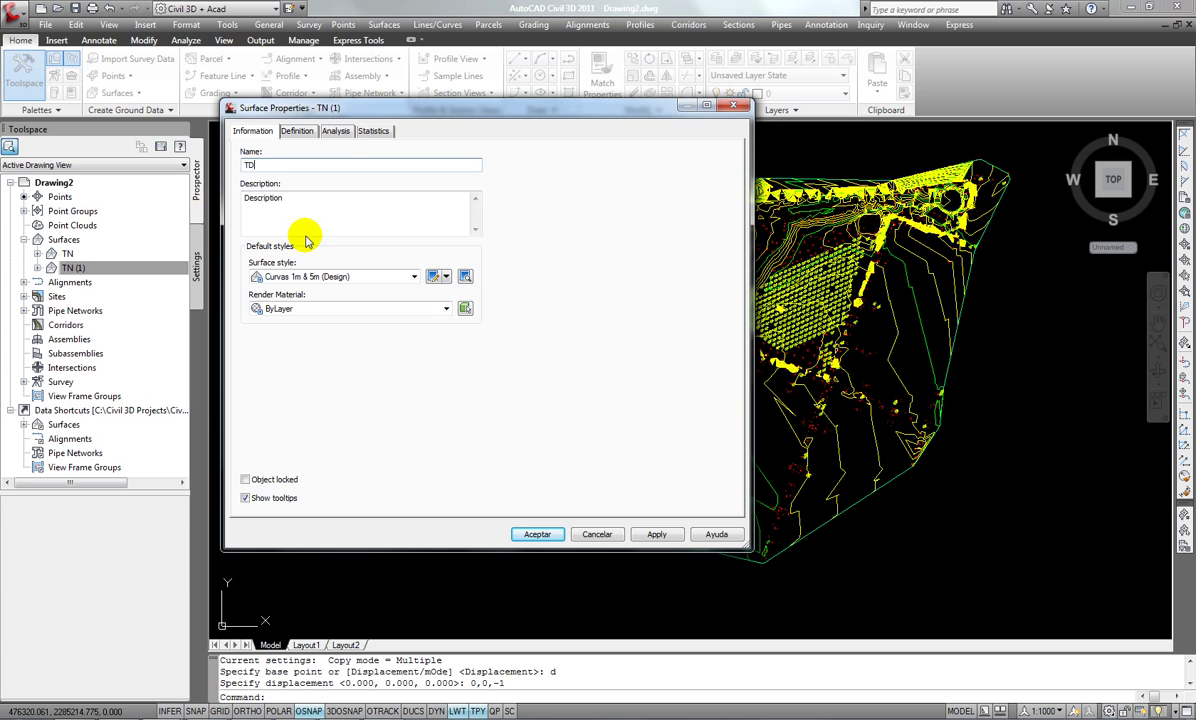
double_click(318, 197)
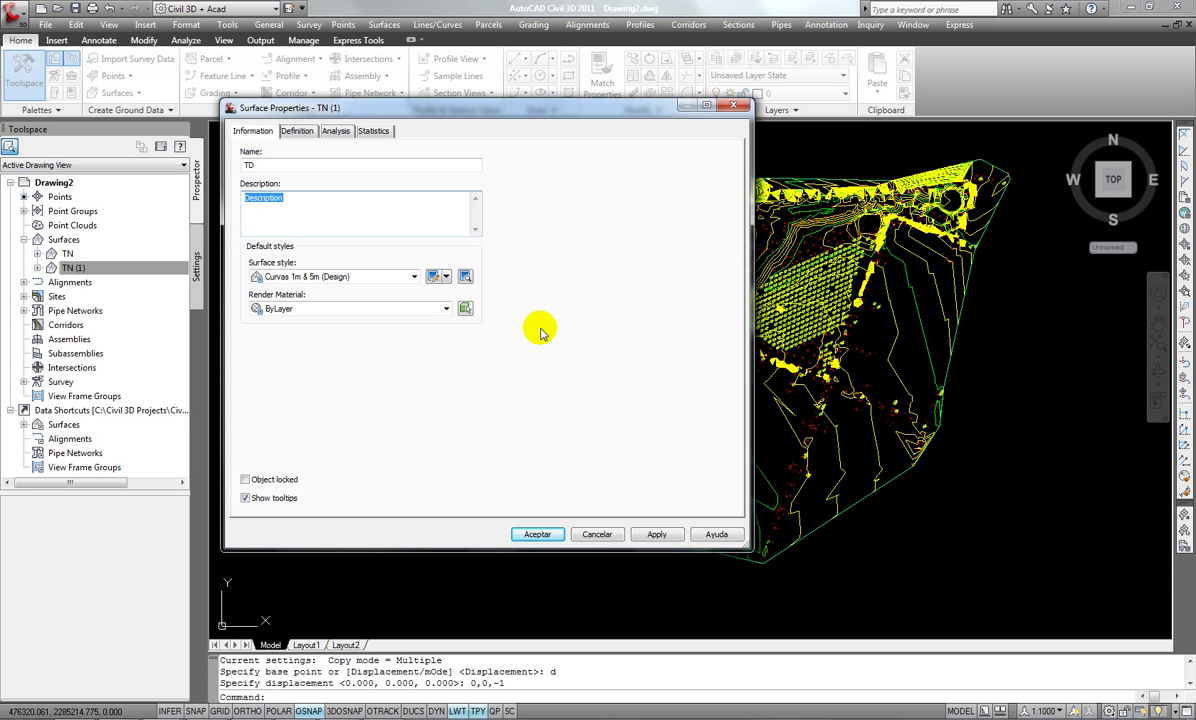
type("Terreno de Despa")
type("lme")
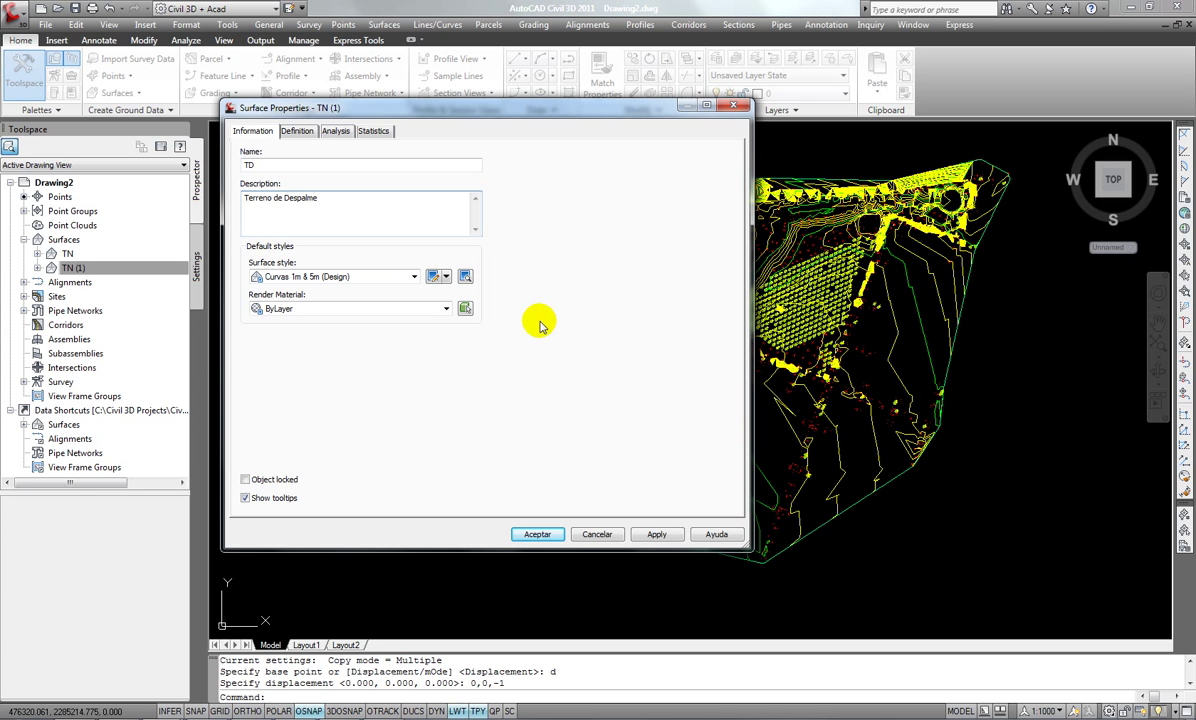
left_click(656, 534)
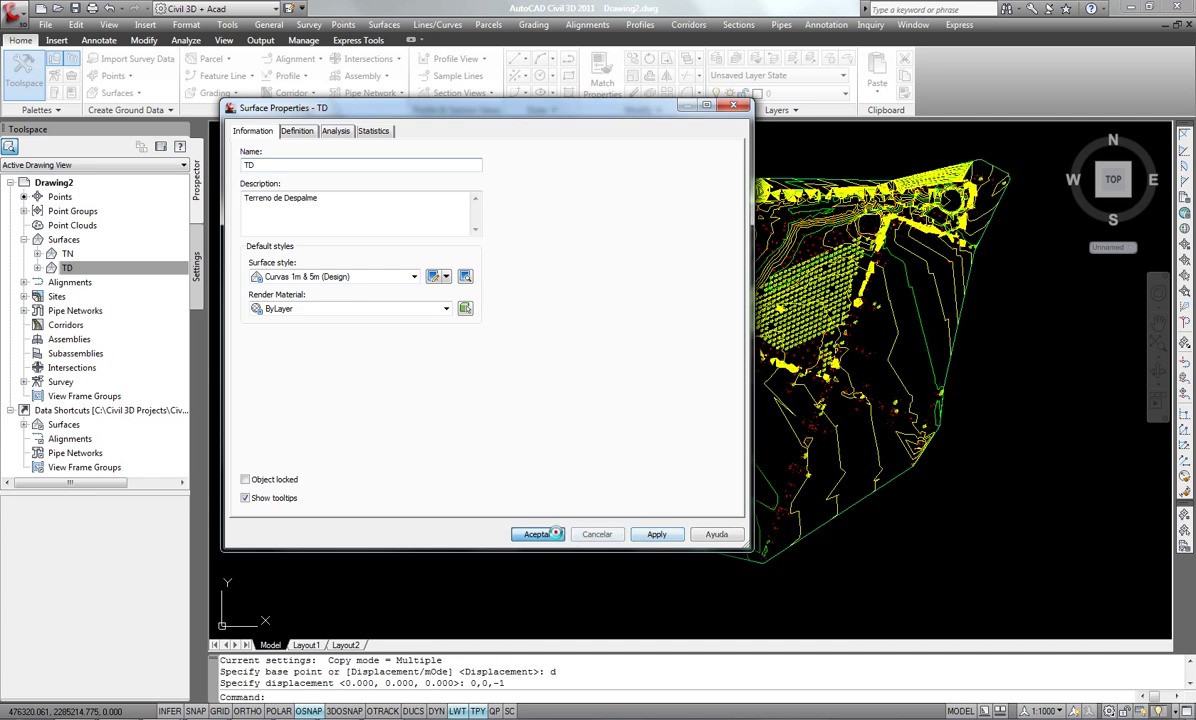
left_click(538, 534)
key("Escape")
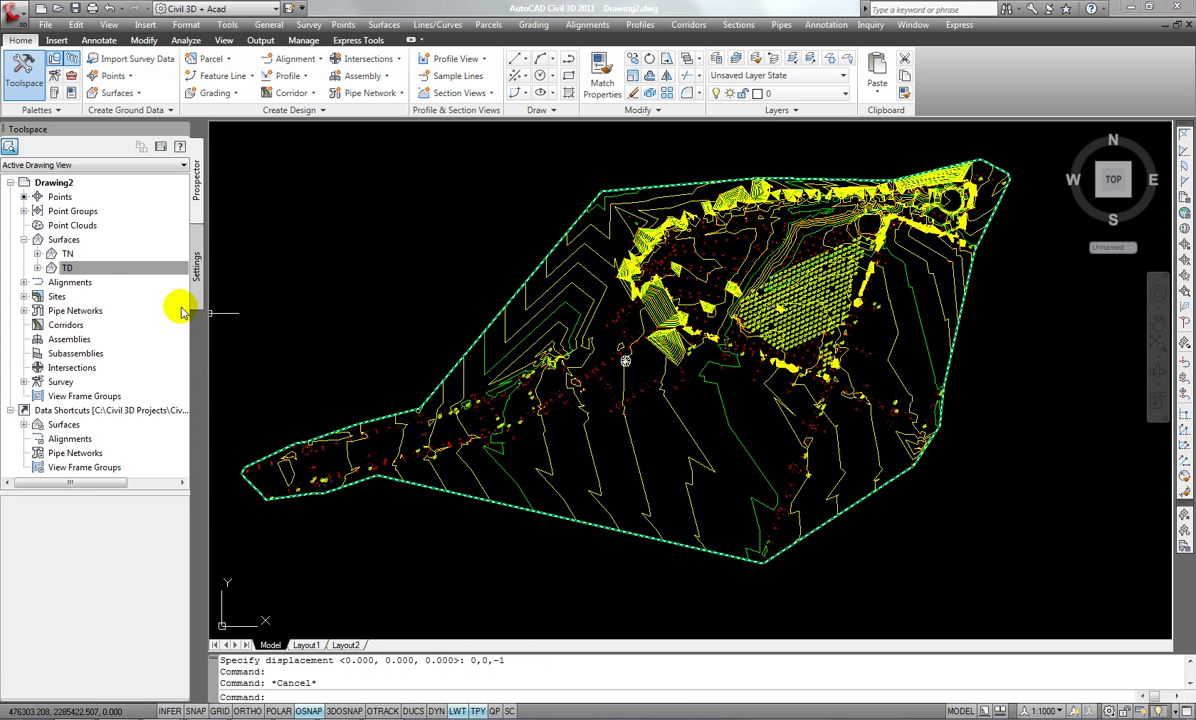
- Crossing-select the surface in the drawing and display it in the Object Viewer
left_click(65, 267)
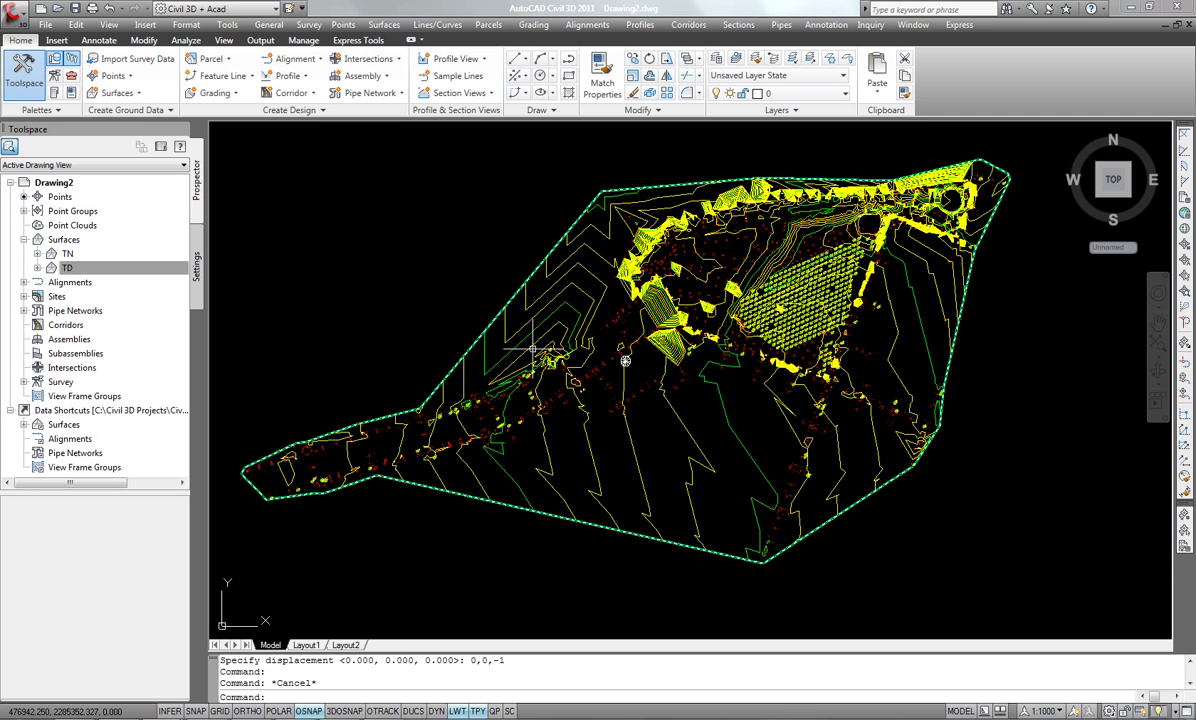
left_click(810, 589)
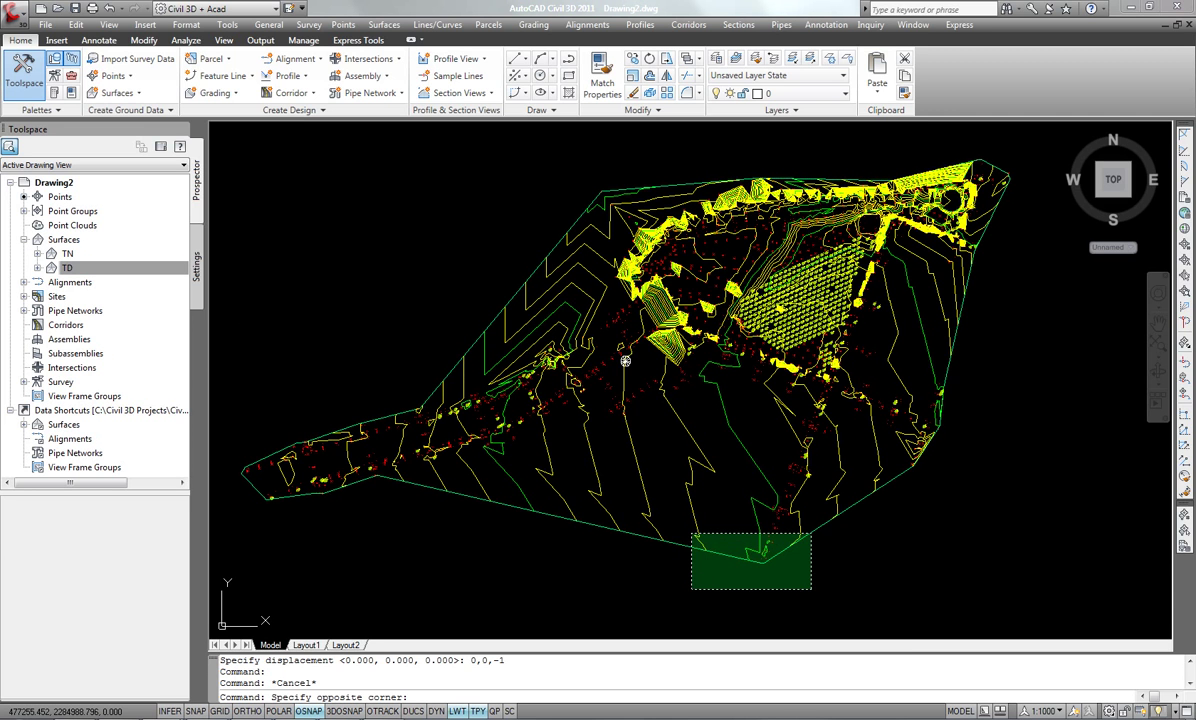
left_click(700, 541)
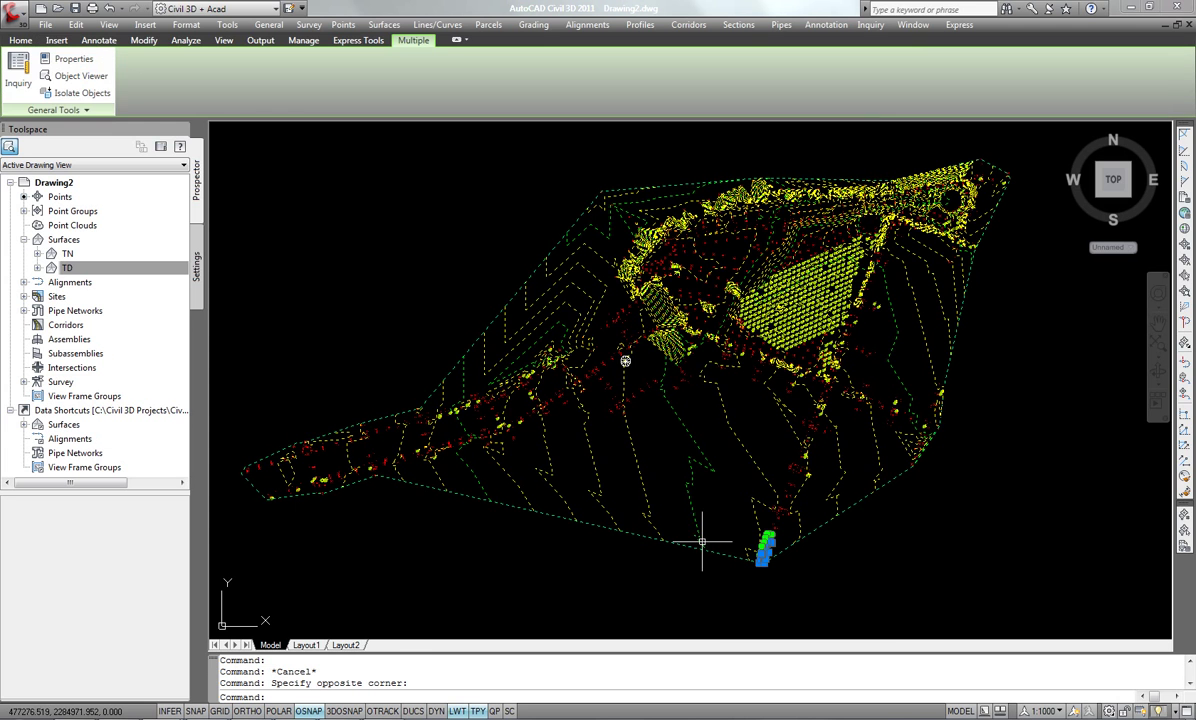
left_click(86, 76)
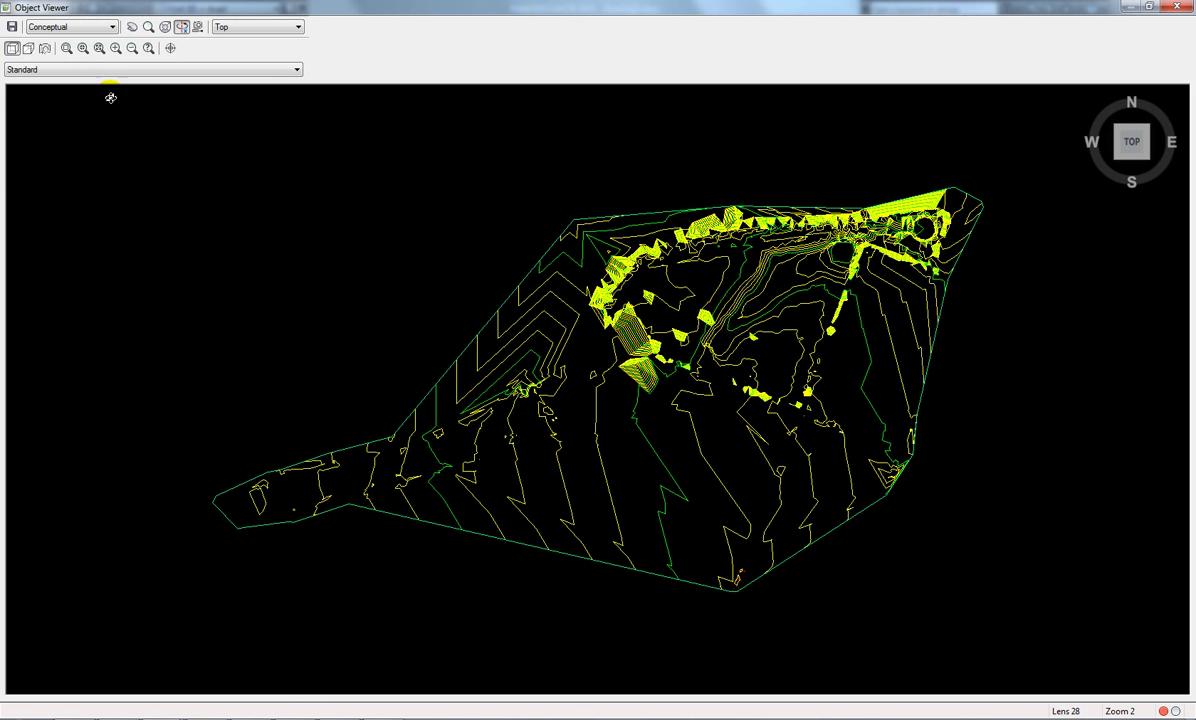
- Orbit and zoom the terrain in the Object Viewer to inspect it from oblique angles
left_click_drag(626, 574, 542, 501)
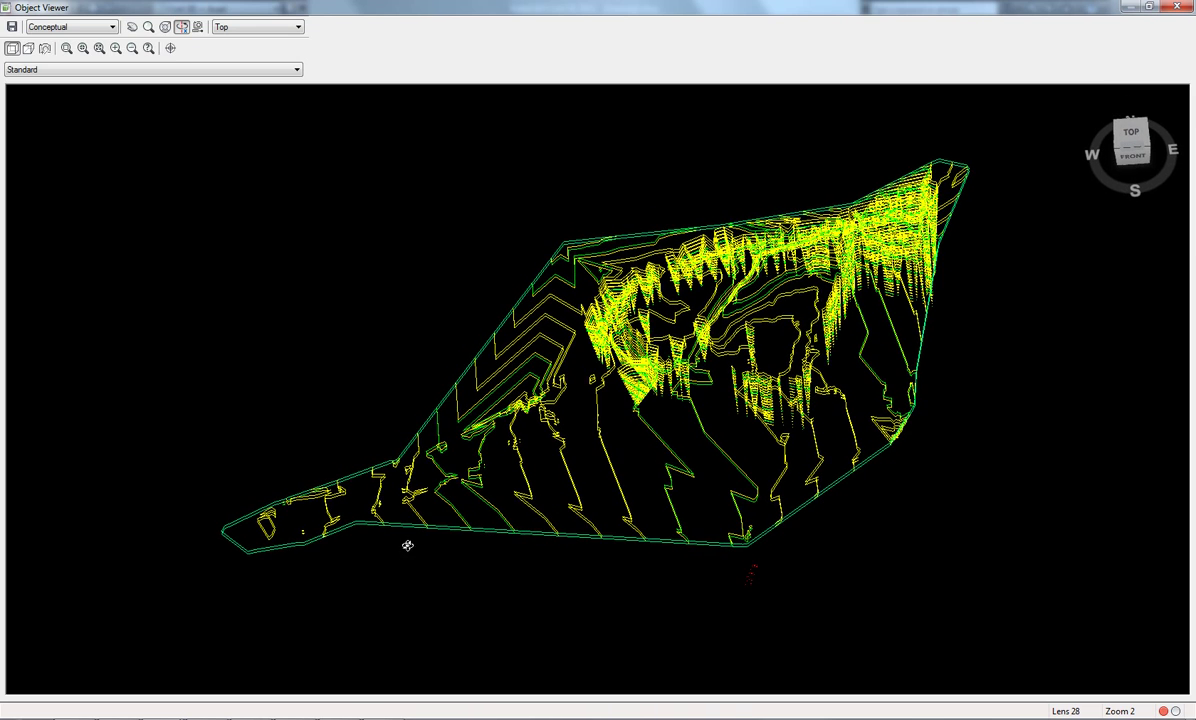
mouse_move(406, 459)
left_mouse_down()
mouse_move(534, 507)
mouse_move(529, 526)
left_mouse_up()
left_click_drag(627, 478, 624, 374)
scroll(243, 387, "up", 5)
left_click_drag(1003, 508, 966, 419)
scroll(948, 419, "up", 2)
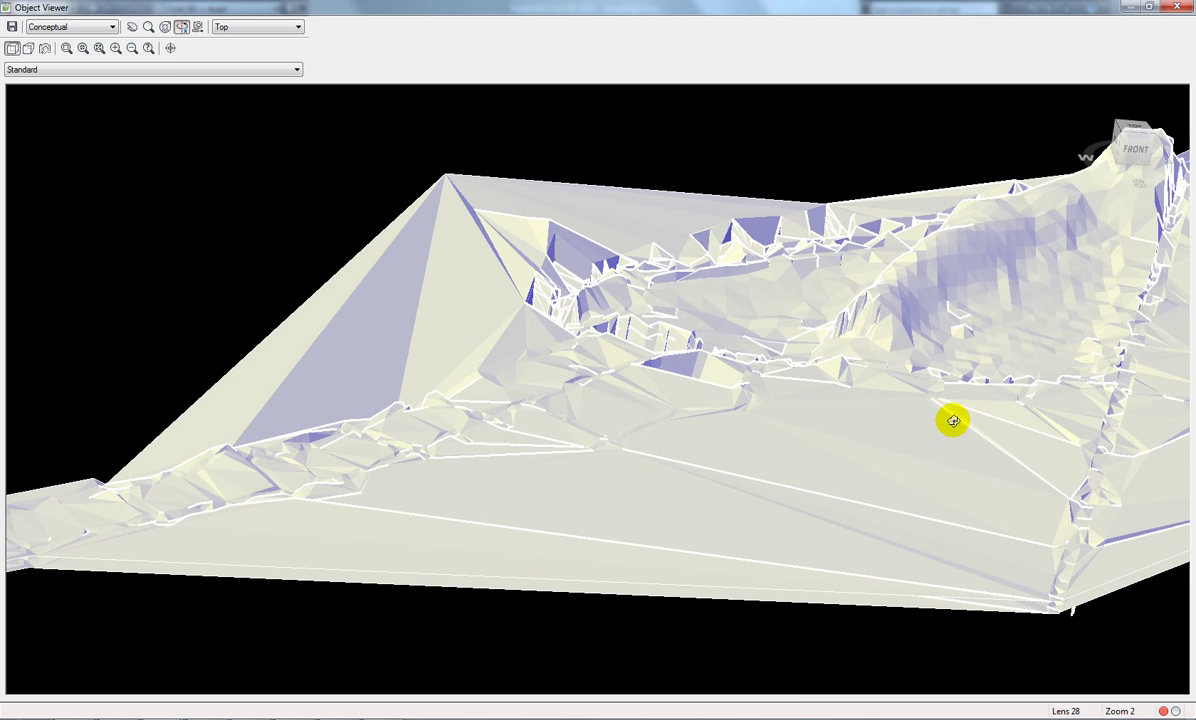
scroll(167, 581, "up", 3)
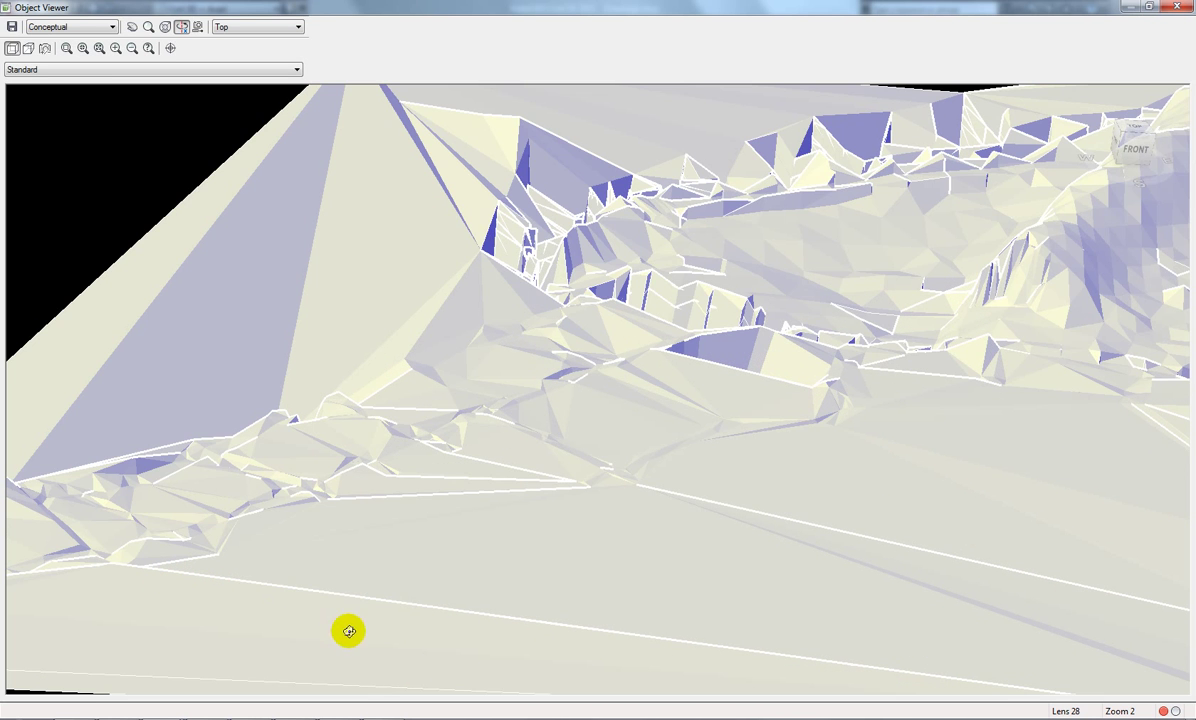
scroll(331, 514, "down", 3)
- Orbit around the left ridge to see the stacked TN and TD layers, then close the viewer
mouse_move(296, 590)
left_mouse_down()
mouse_move(297, 567)
mouse_move(187, 584)
mouse_move(264, 598)
left_mouse_up()
scroll(190, 495, "down", 2)
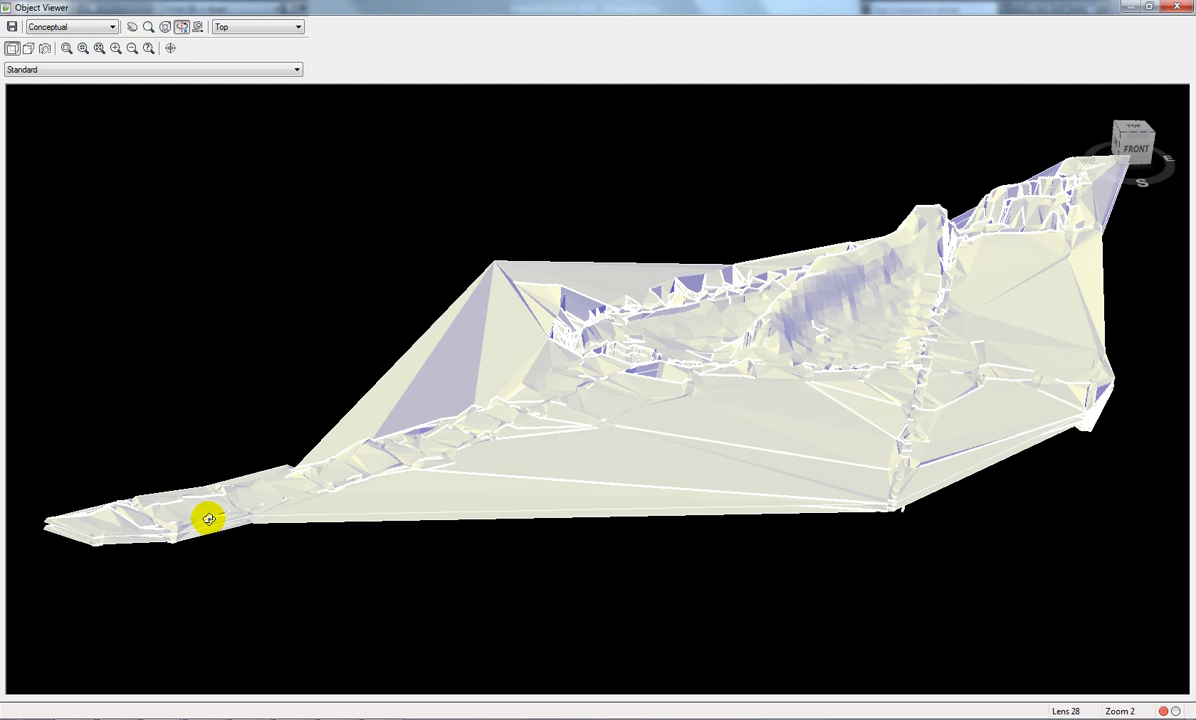
scroll(60, 525, "up", 2)
mouse_move(72, 542)
left_mouse_down()
mouse_move(638, 397)
mouse_move(168, 545)
left_mouse_up()
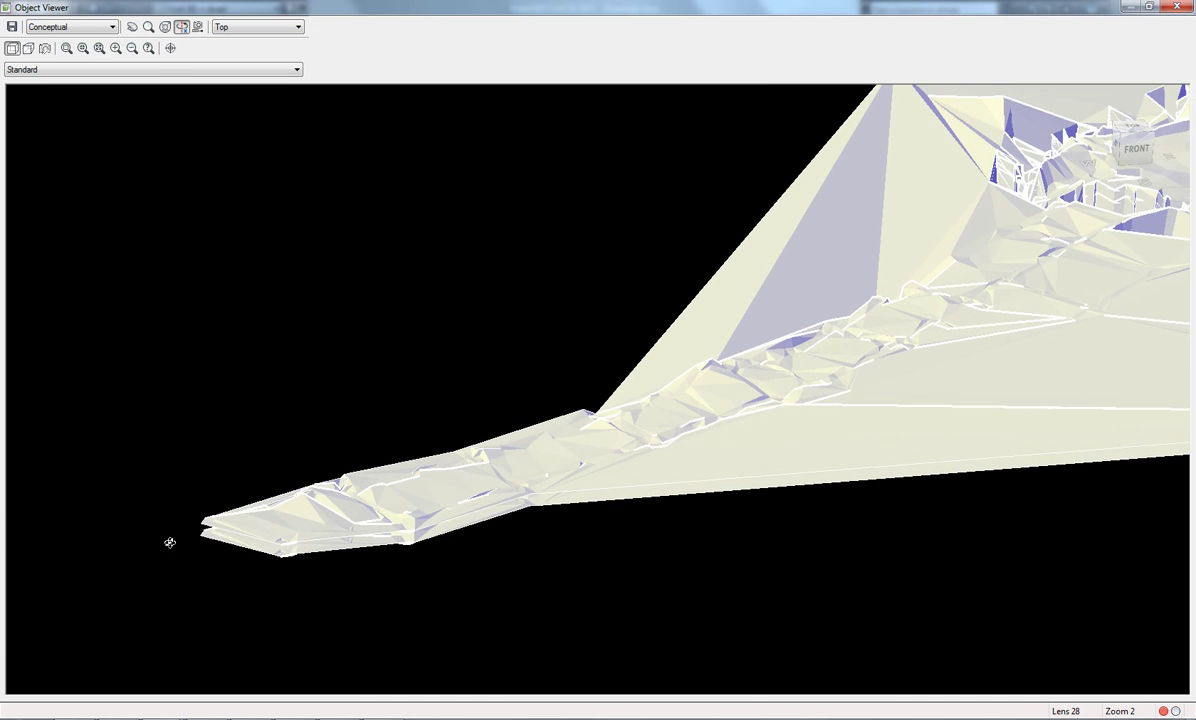
scroll(170, 548, "up", 2)
mouse_move(155, 467)
left_mouse_down()
mouse_move(619, 243)
mouse_move(283, 494)
left_mouse_up()
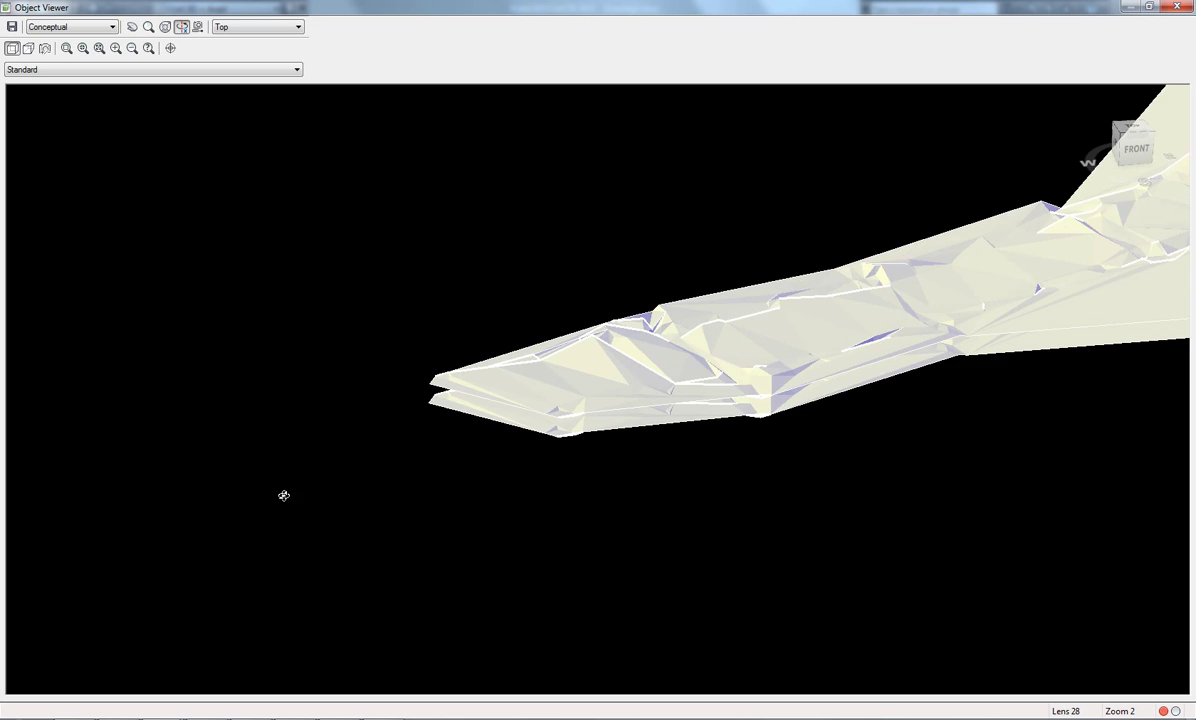
scroll(427, 432, "up", 2)
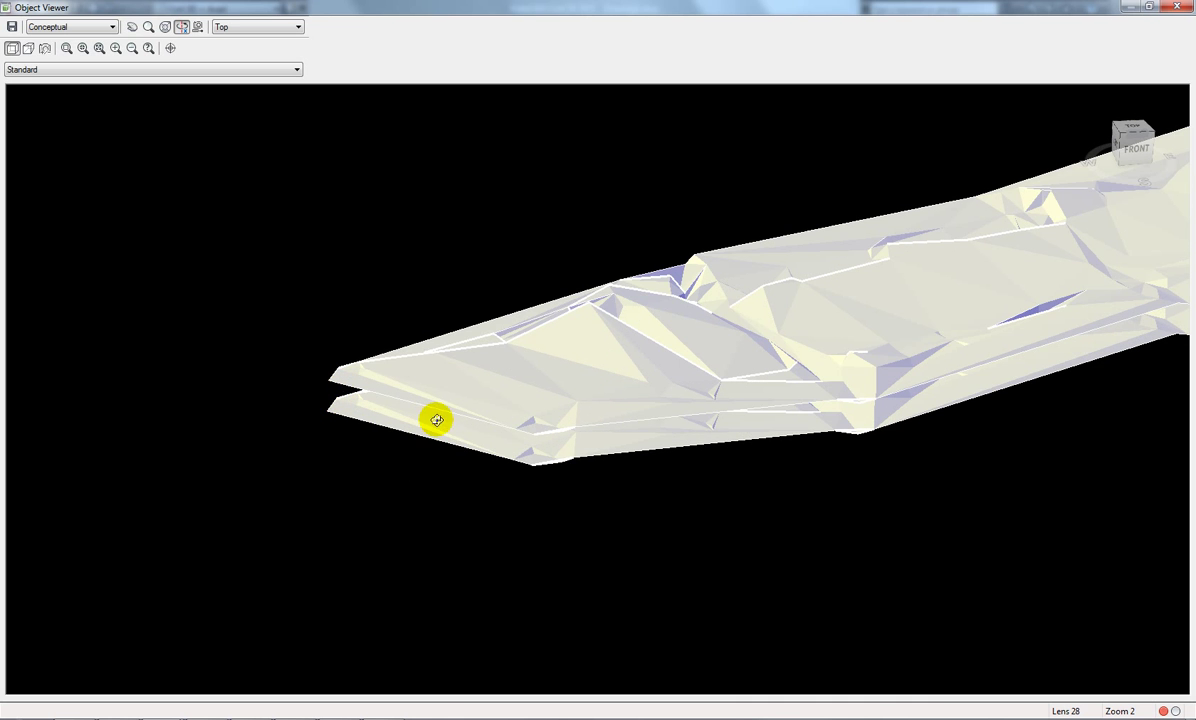
mouse_move(489, 440)
left_mouse_down()
mouse_move(470, 428)
mouse_move(526, 355)
mouse_move(515, 302)
left_mouse_up()
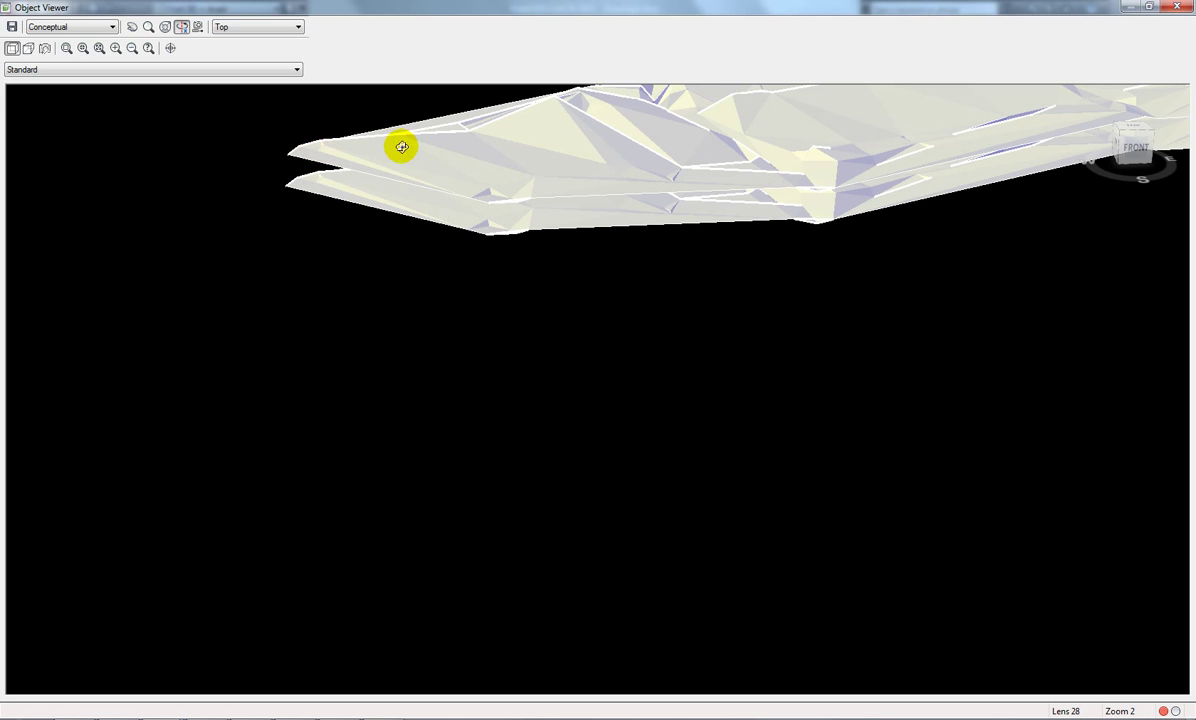
left_click(1175, 8)
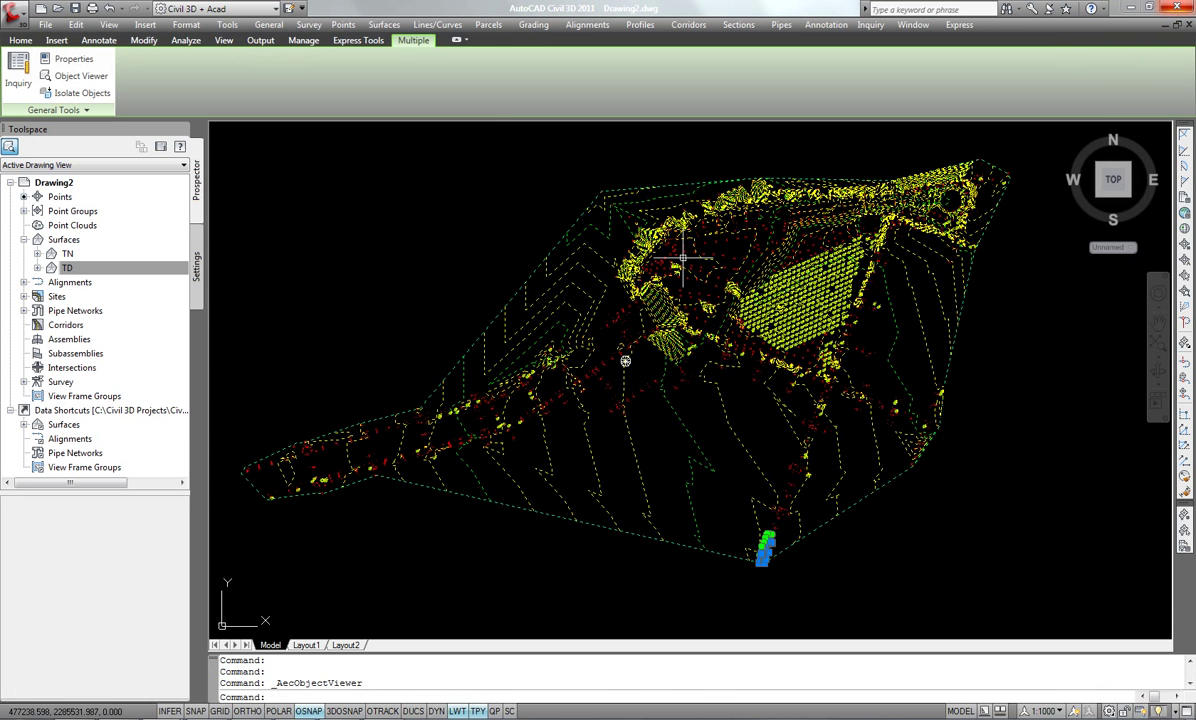
- Clear the selection, pick TD in Prospector, and start the Analyze Volumes tool
key("Escape")
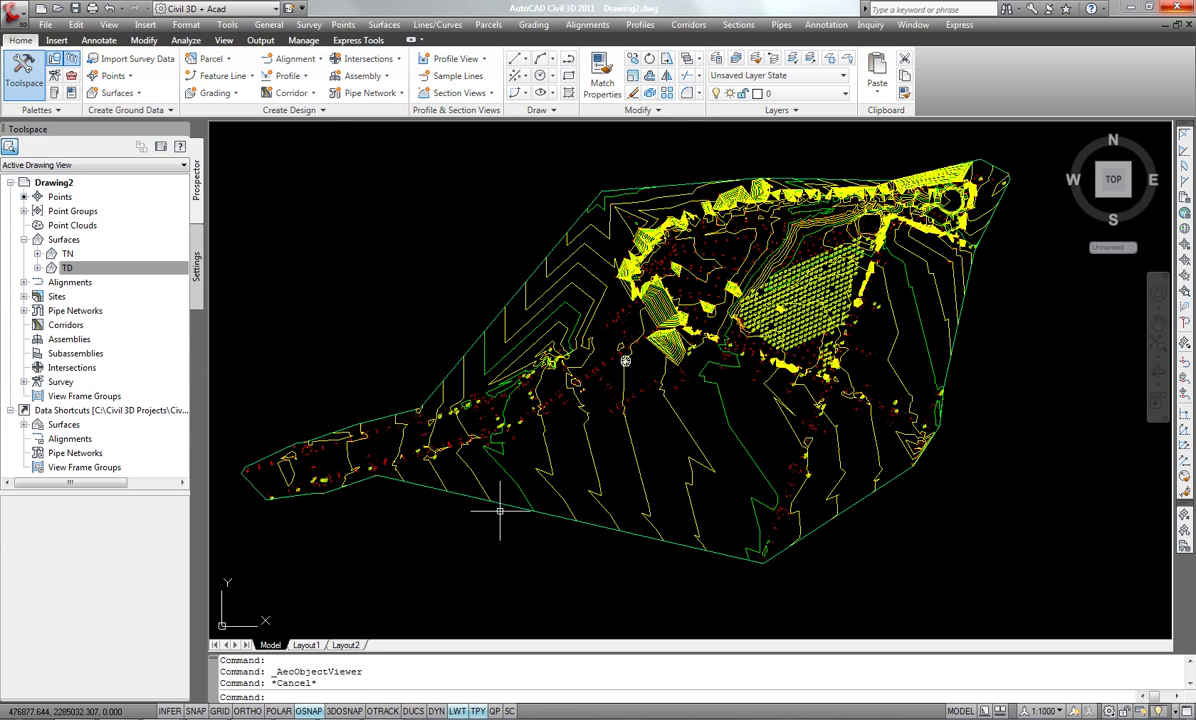
left_click(68, 267)
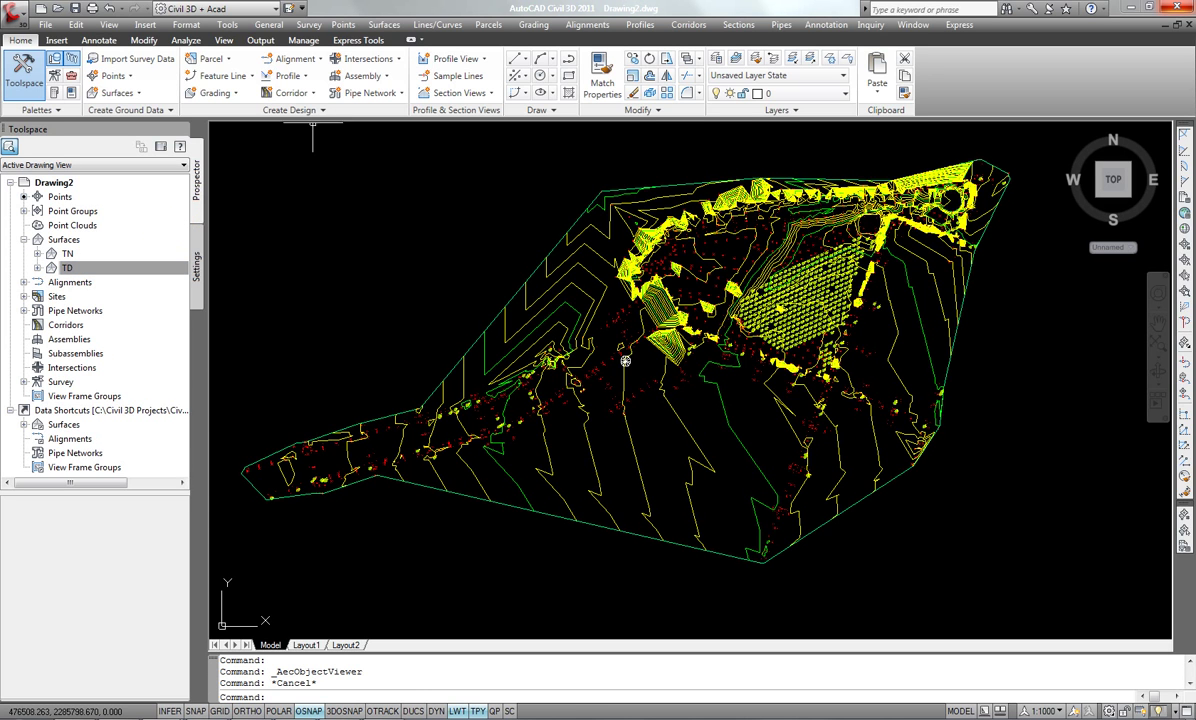
left_click(186, 40)
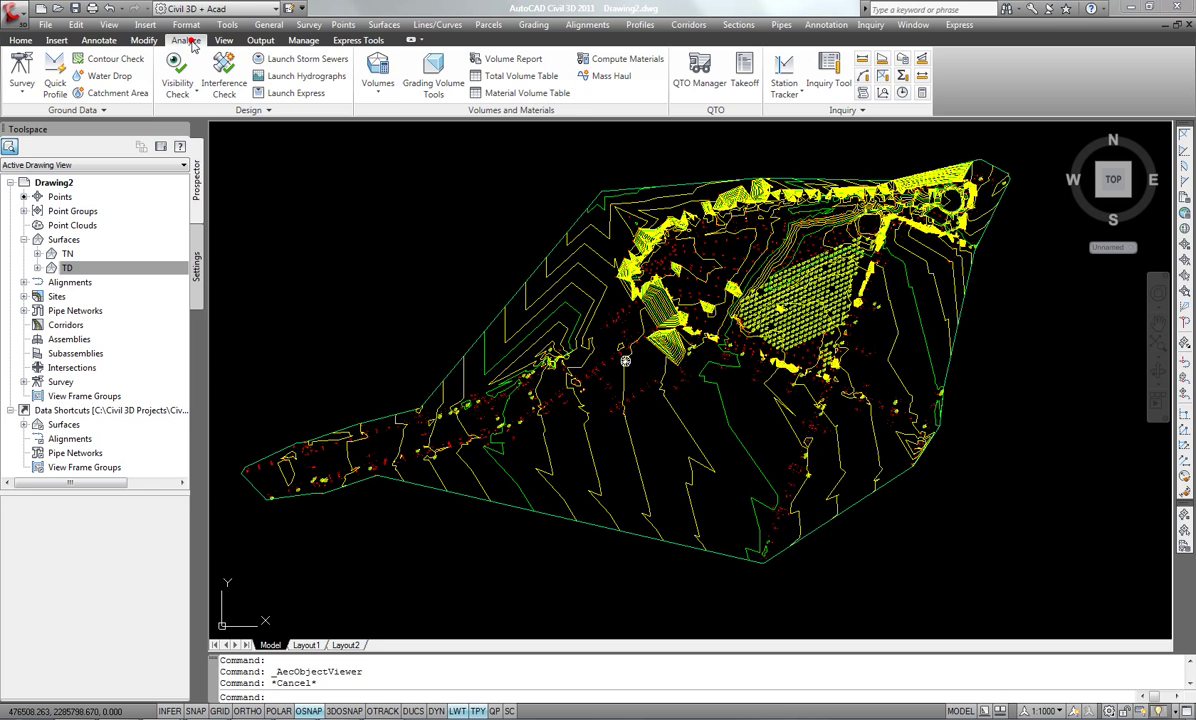
left_click(379, 90)
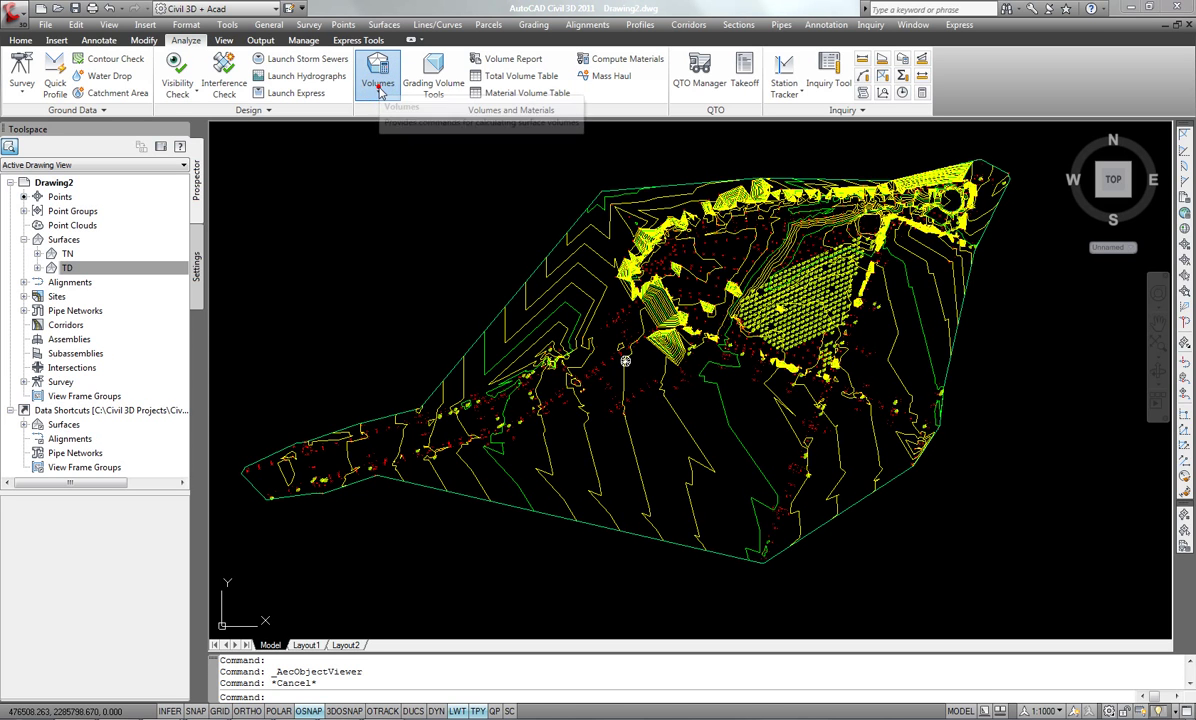
- Compare base TN against TD in Composite Volumes, showing 663648.24 Cu. M. cut, then close it
left_click(397, 115)
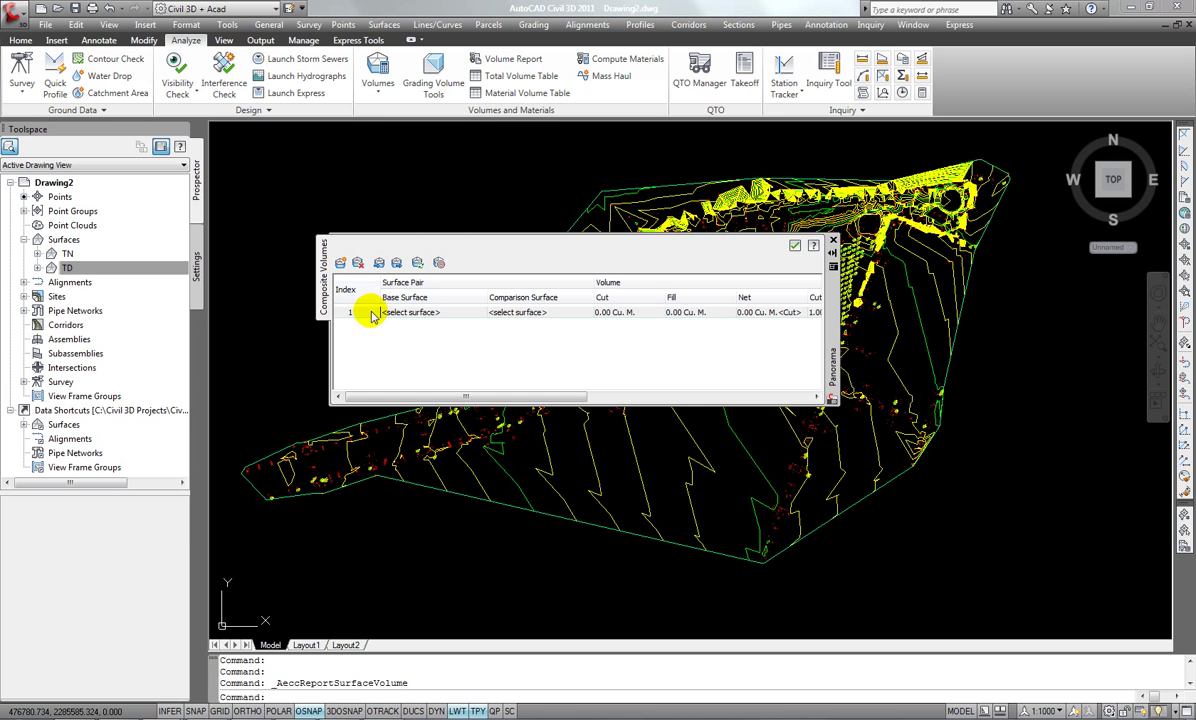
left_click(349, 313)
left_click(358, 262)
left_click(341, 263)
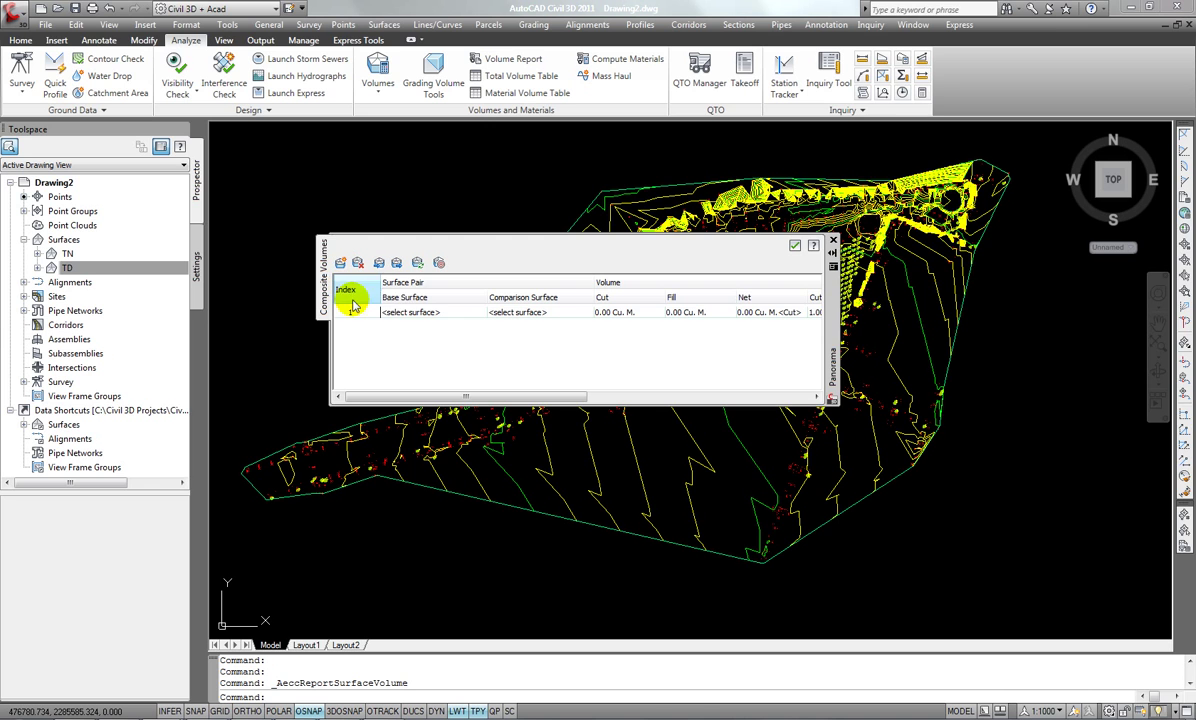
left_click(411, 312)
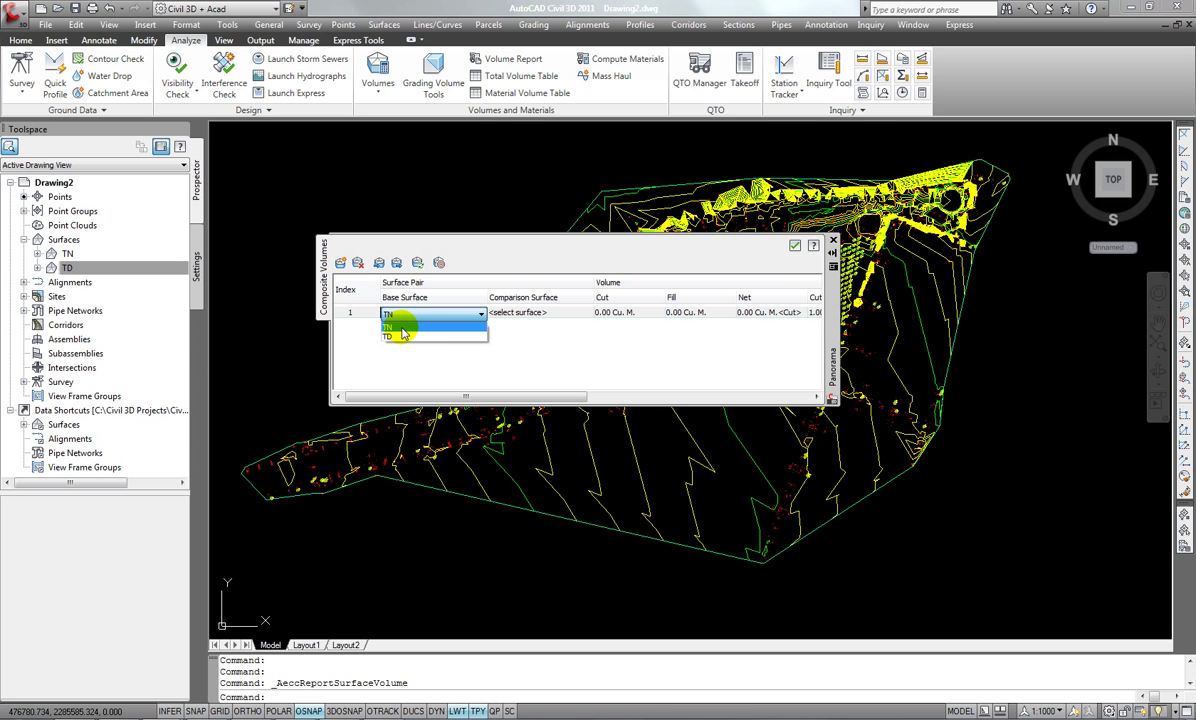
left_click(402, 328)
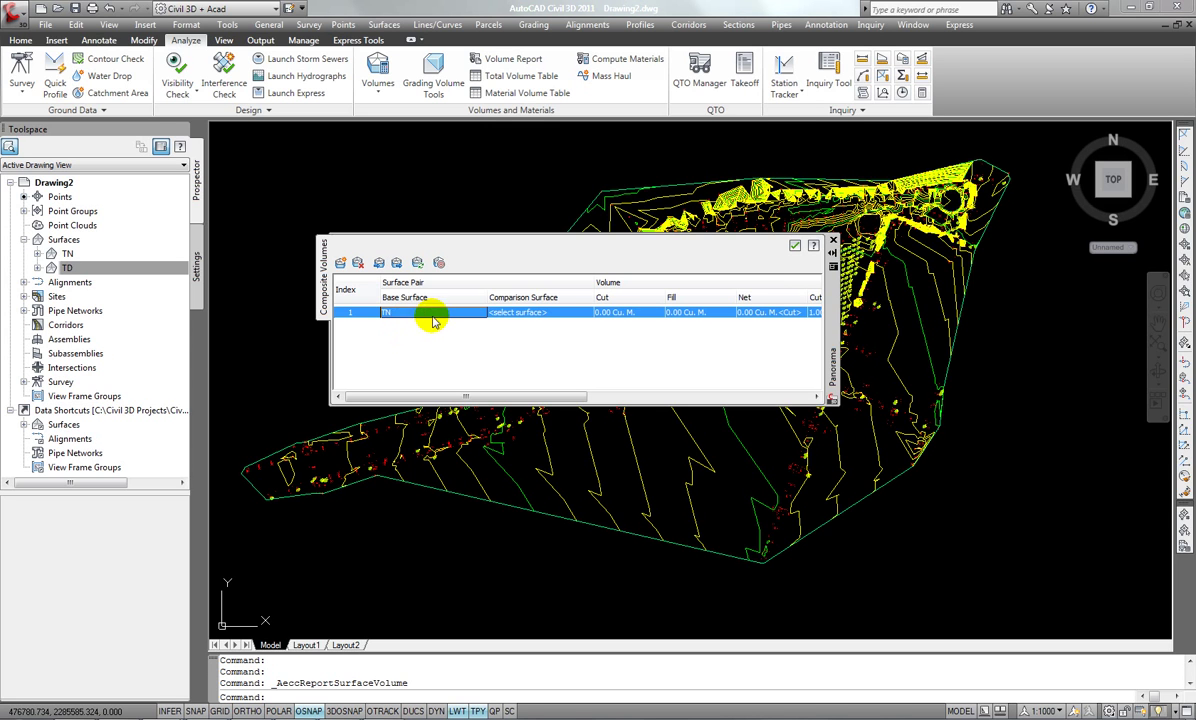
left_click(518, 312)
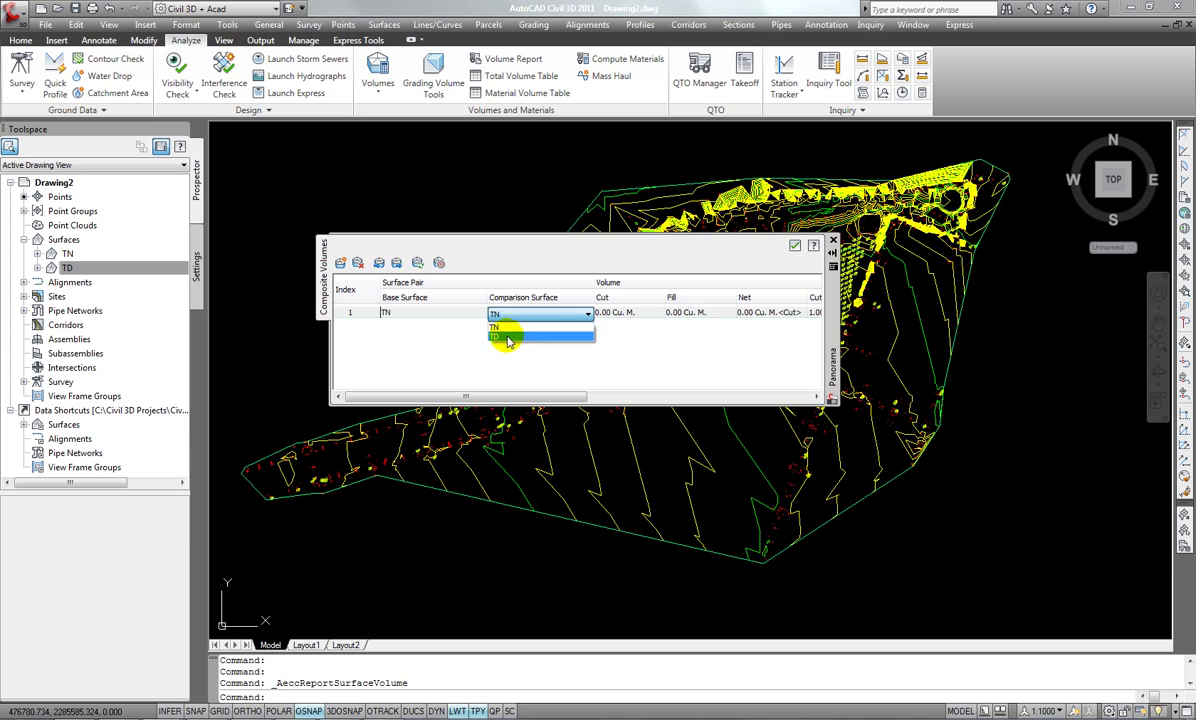
left_click(495, 335)
mouse_move(625, 313)
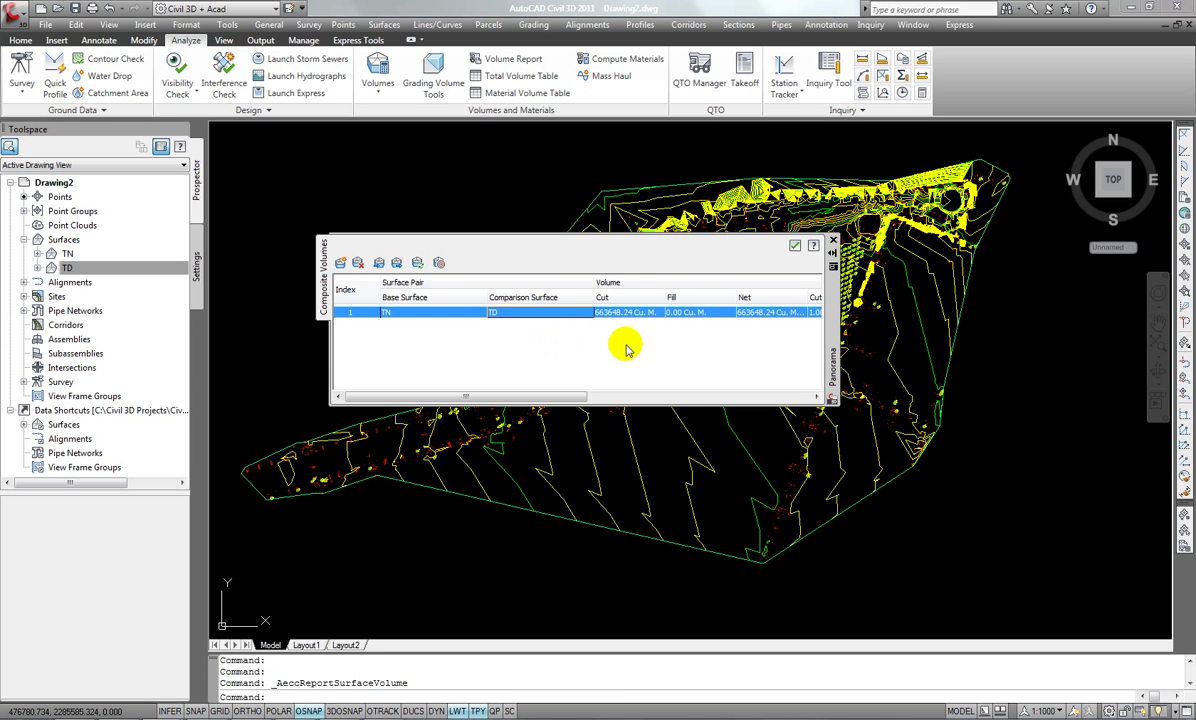
left_click(612, 313)
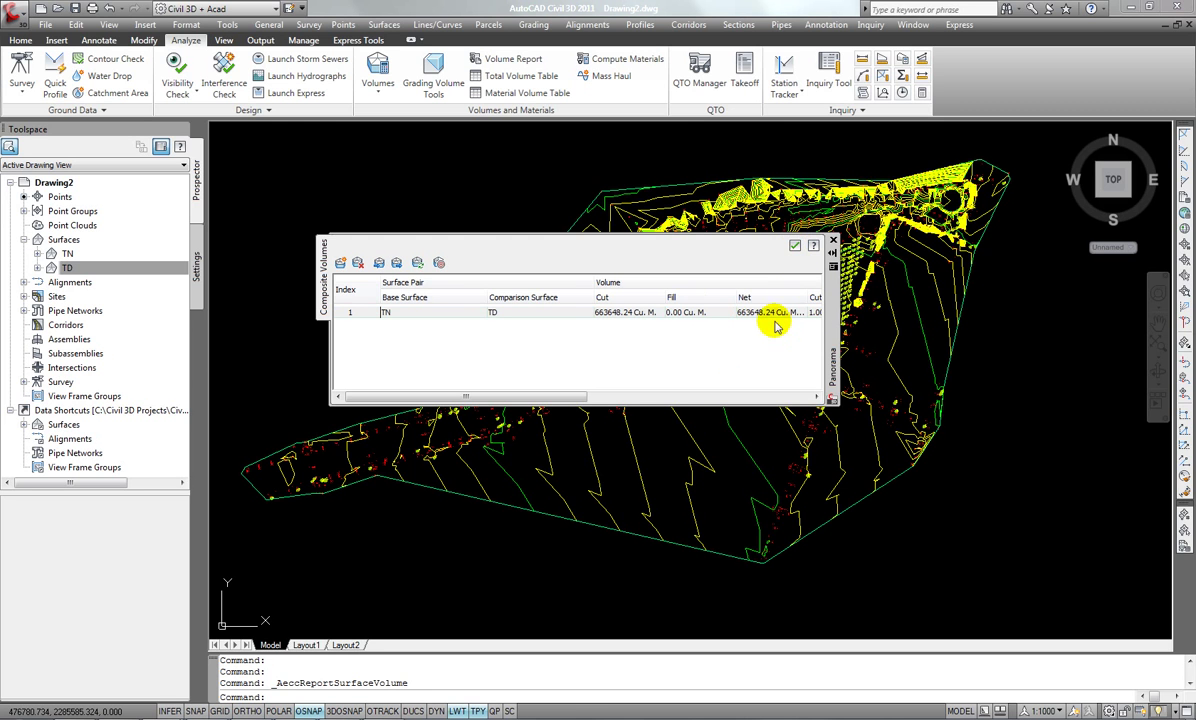
left_click(795, 248)
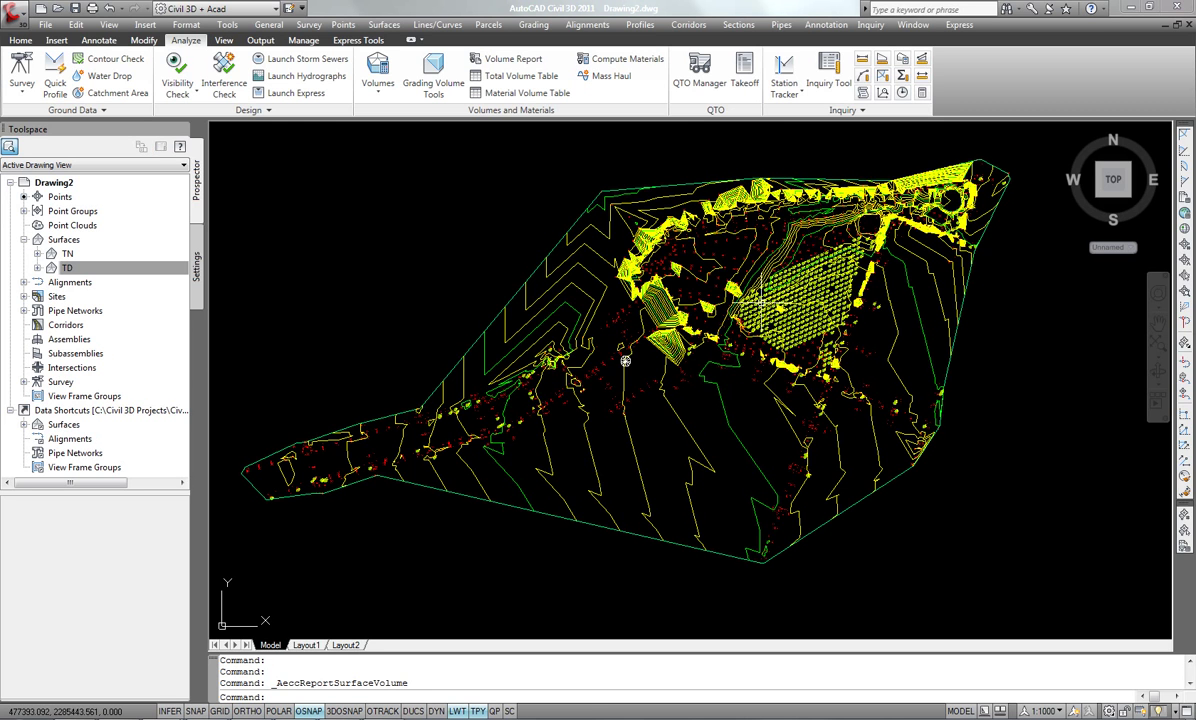
left_click(378, 80)
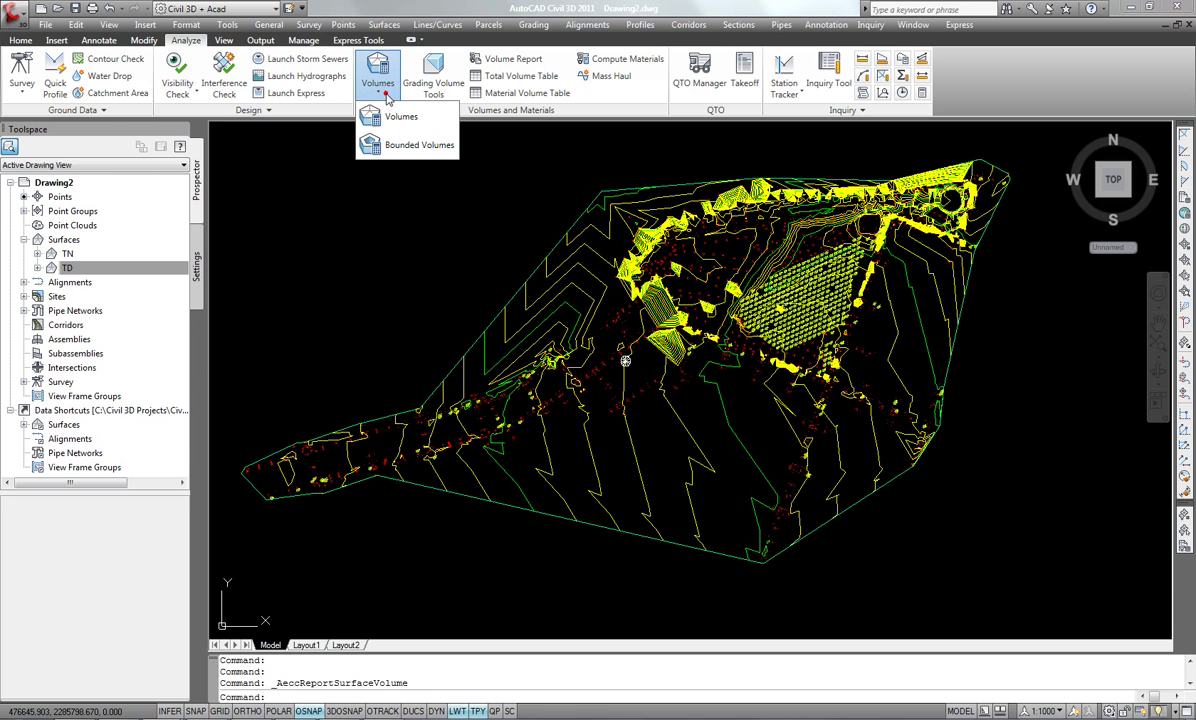
left_click(392, 119)
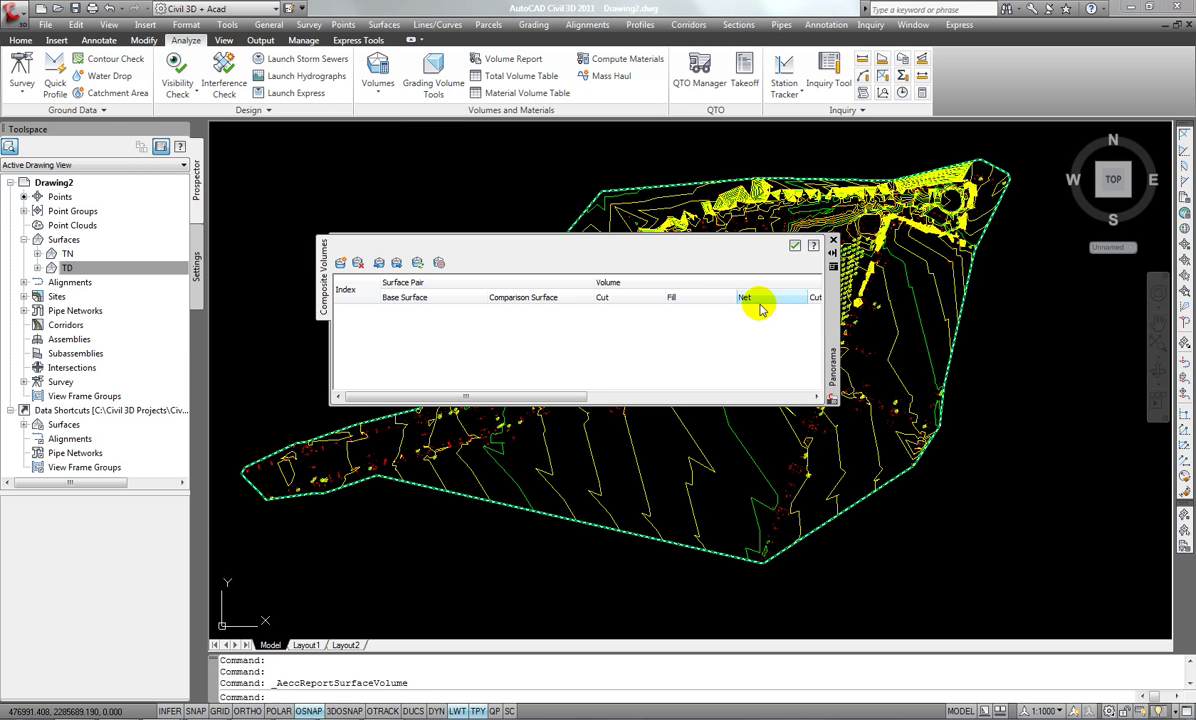
left_click(795, 246)
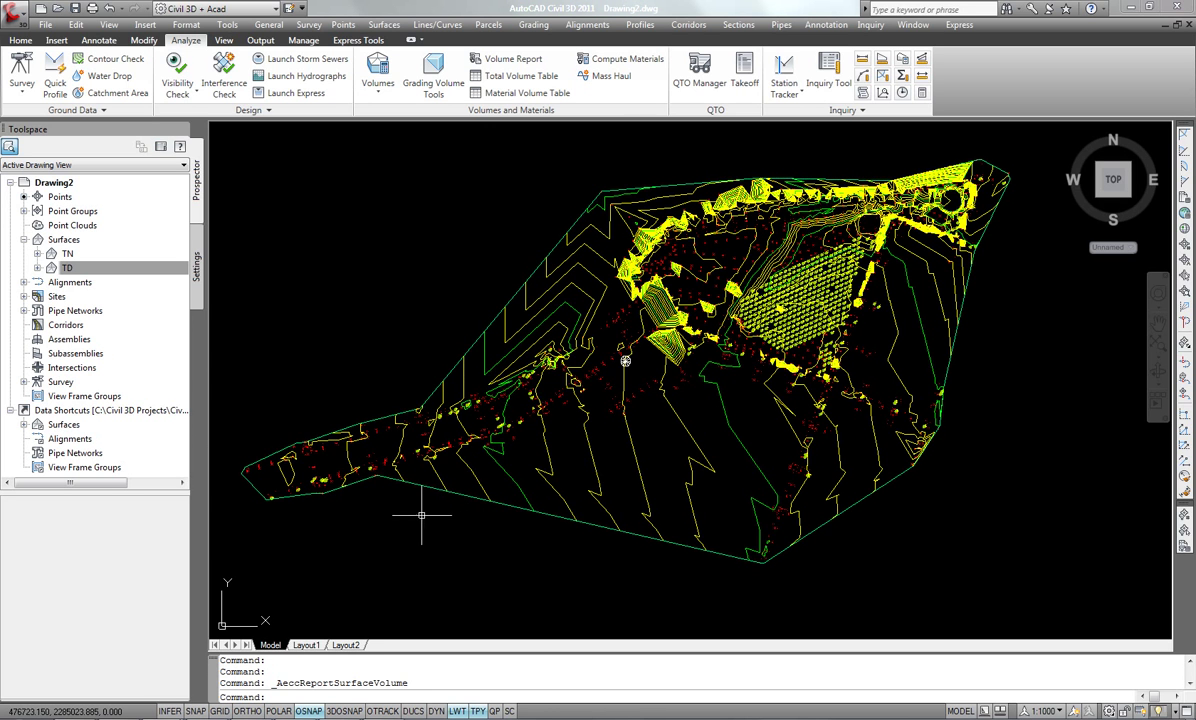
left_click(83, 268)
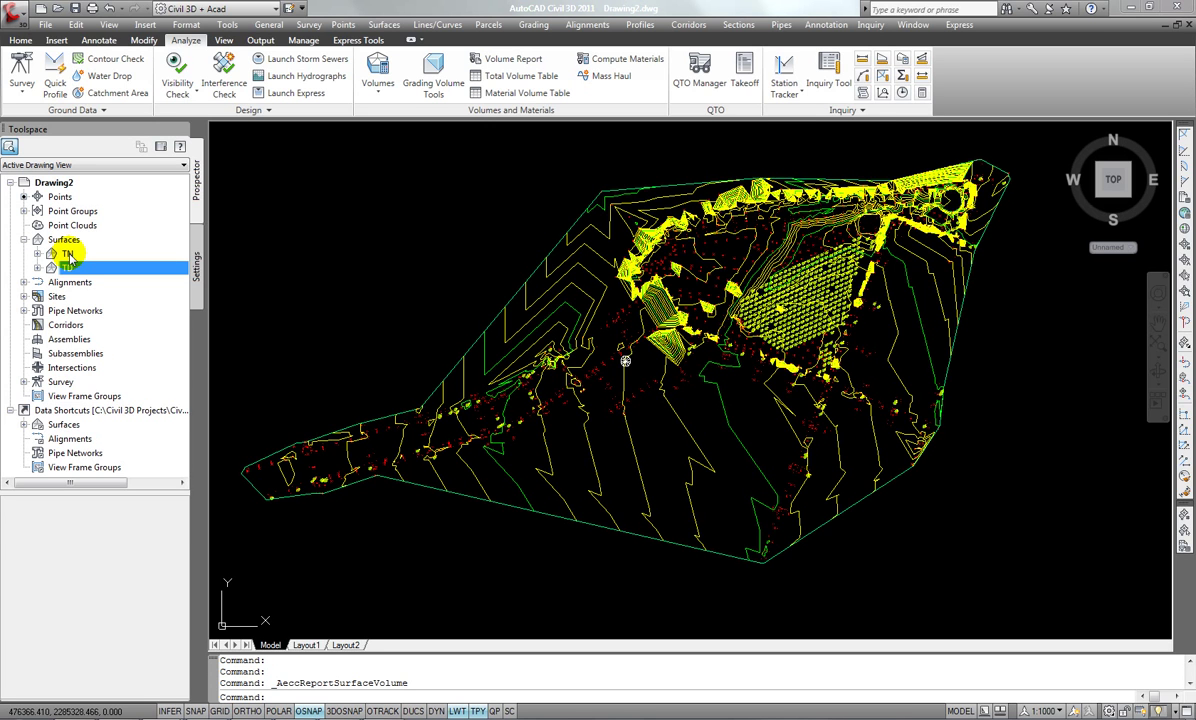
- Start a new surface from the Surfaces collection with type TIN volume surface
right_click(64, 240)
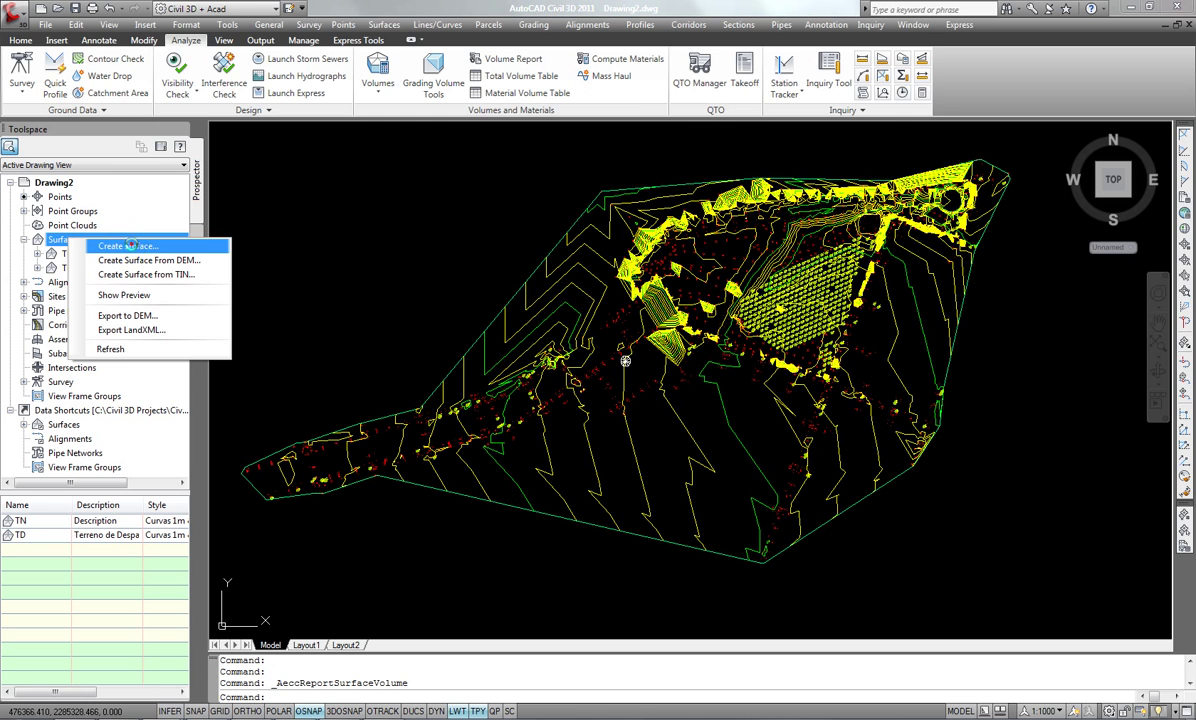
left_click(128, 245)
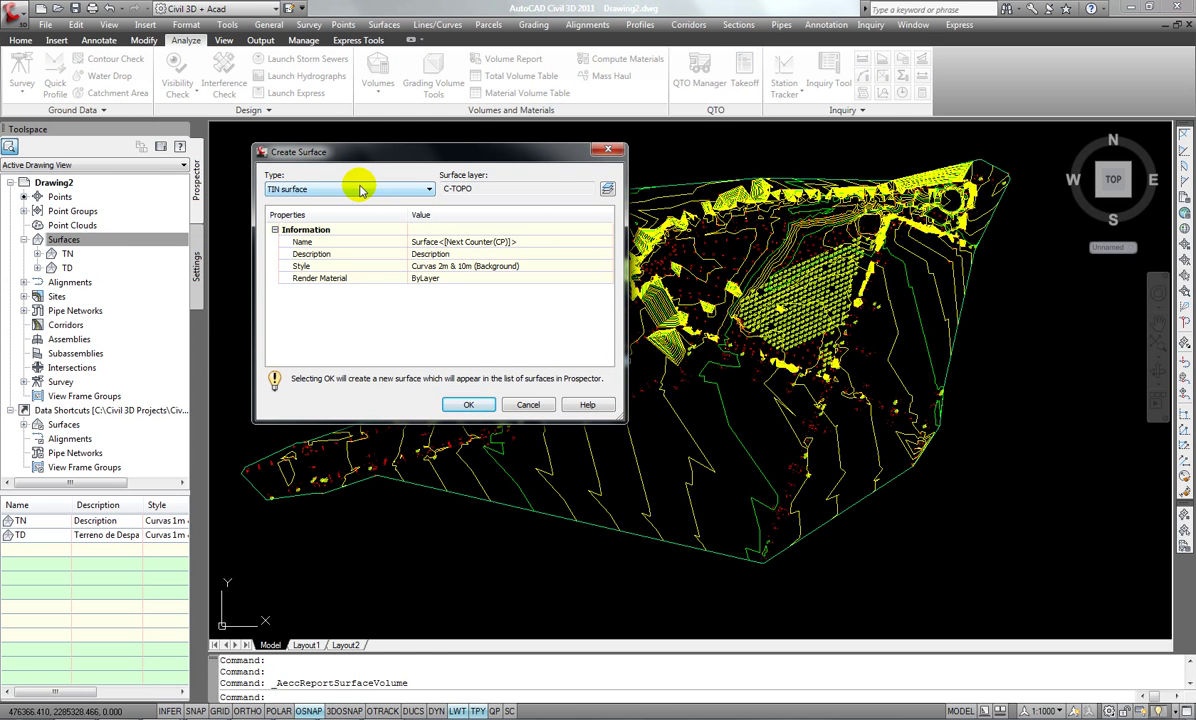
left_click(358, 189)
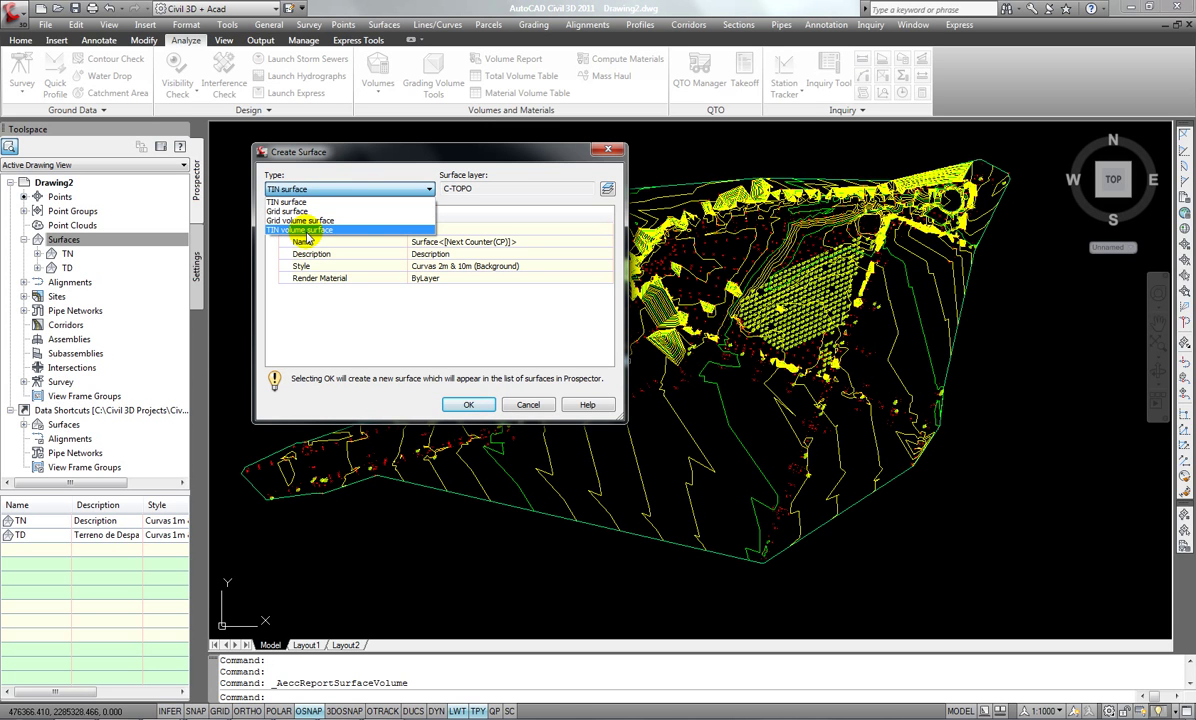
left_click(308, 236)
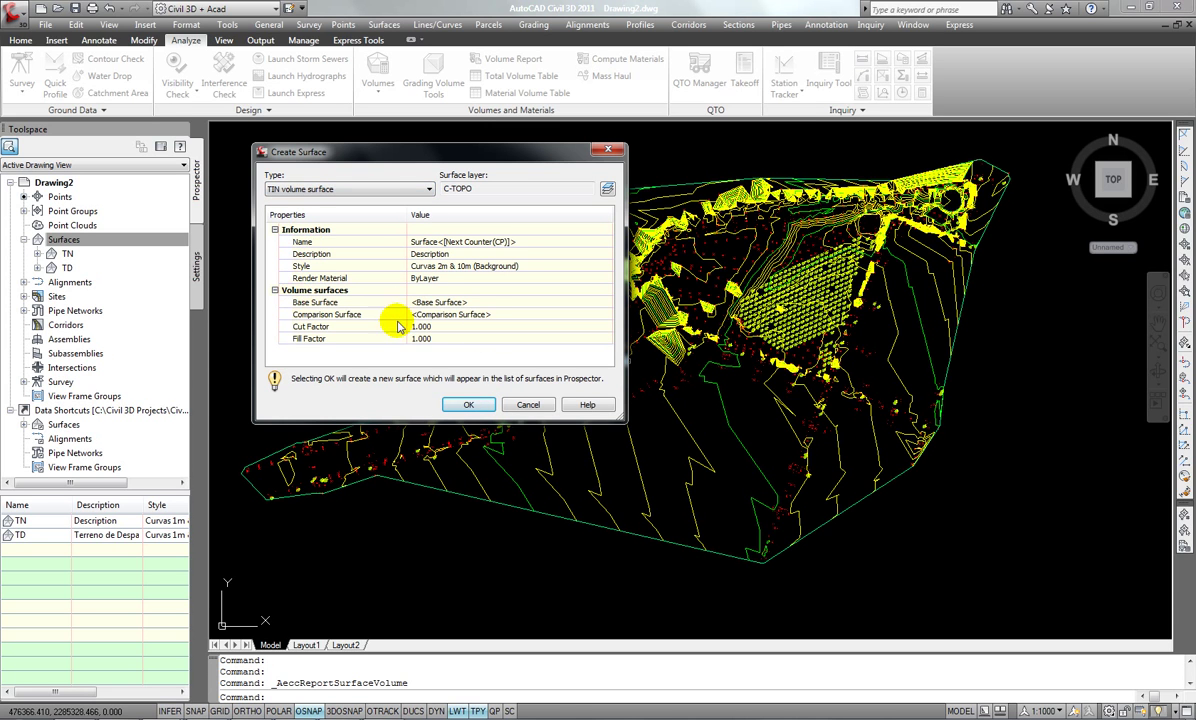
- Name the surface TN_VS_TD and assign the Curvas 1m & 5m (Design) style
left_click(498, 241)
type("T")
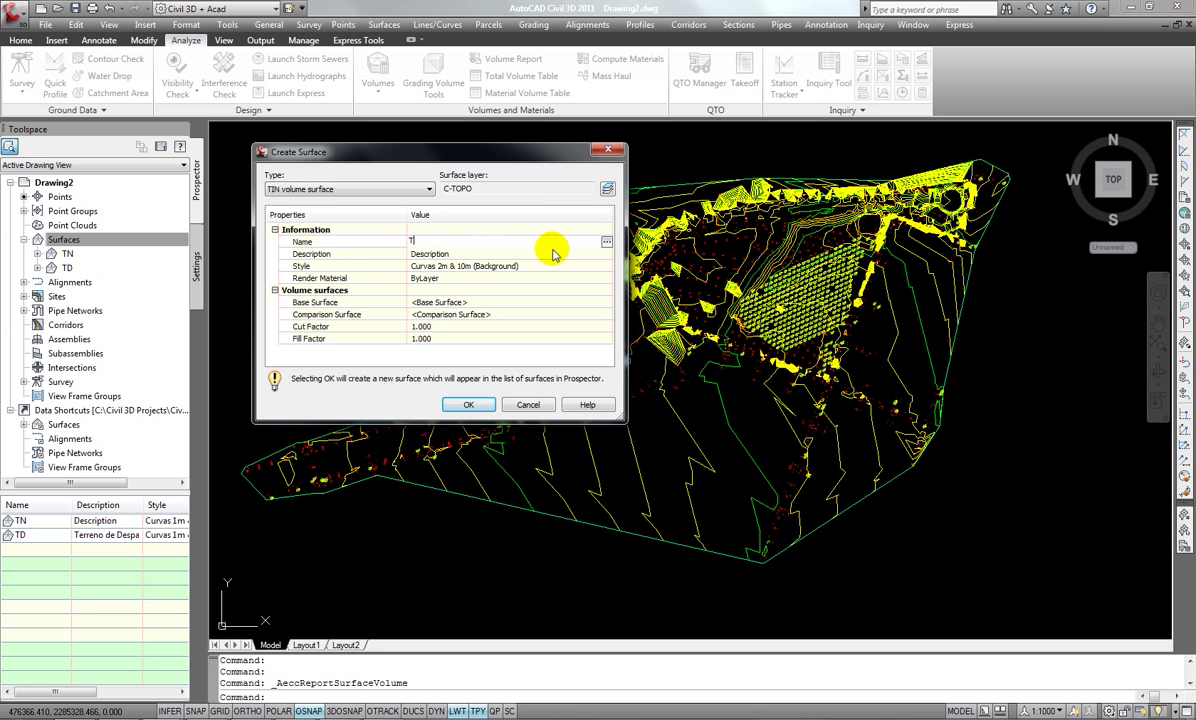
type("_")
type("D")
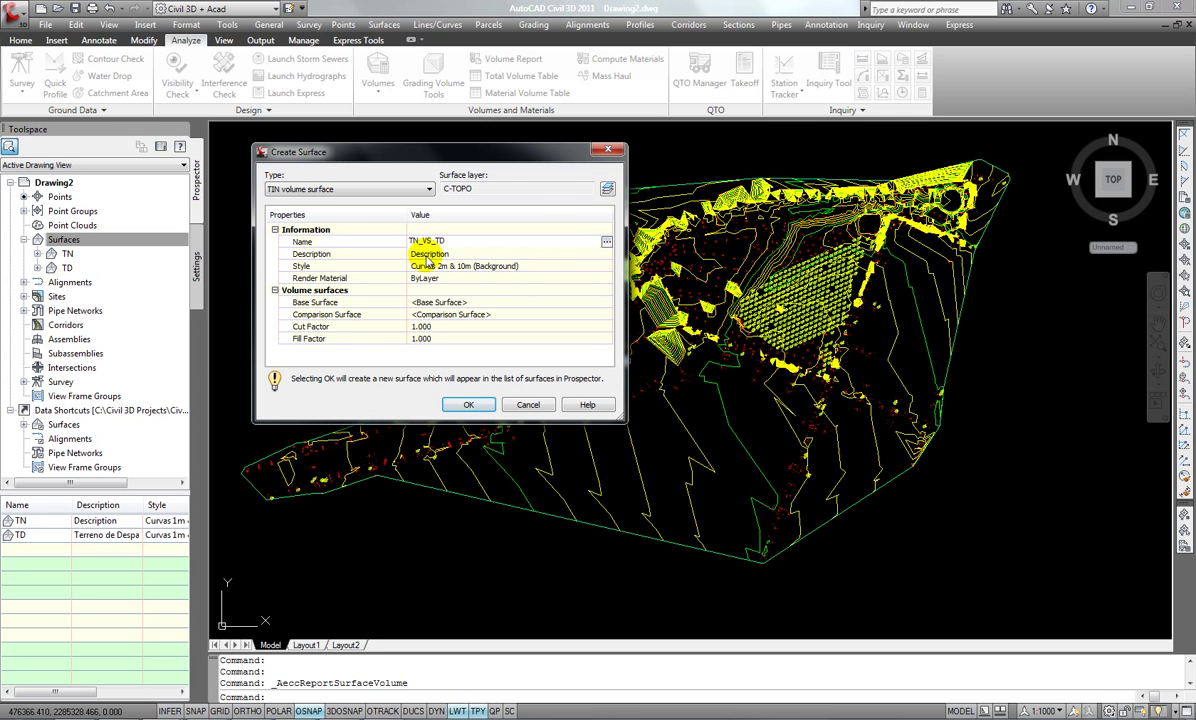
left_click(556, 266)
left_click(591, 266)
left_click(606, 266)
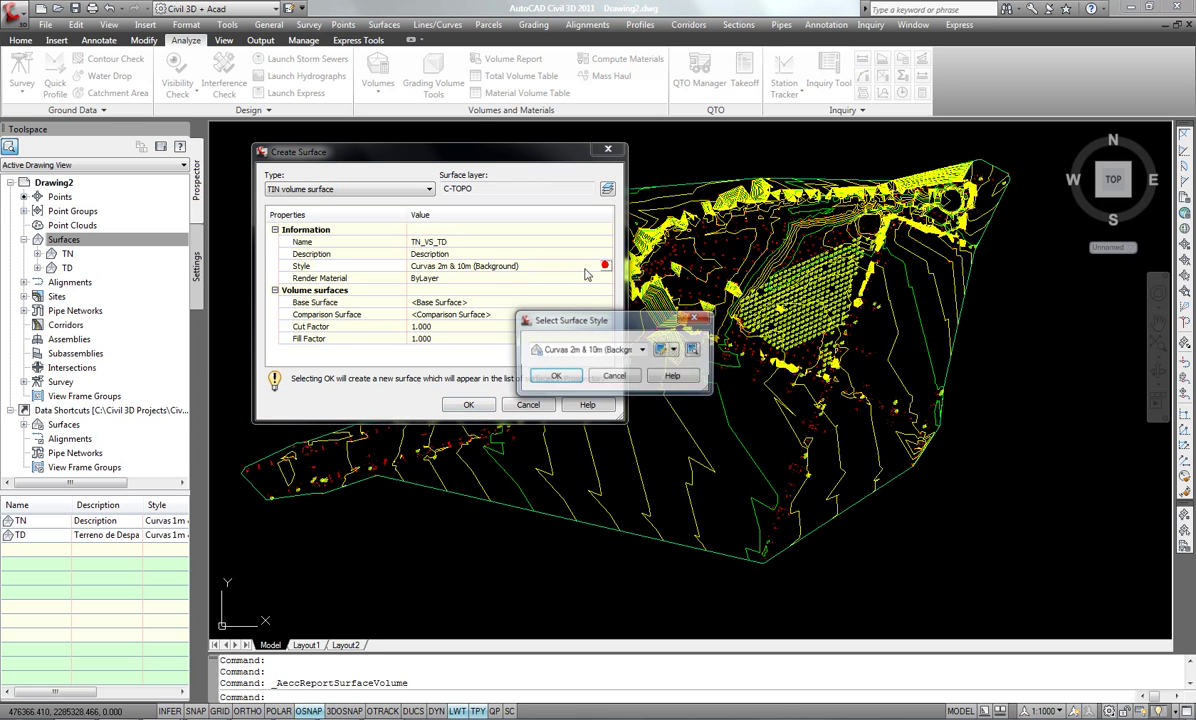
left_click(642, 350)
left_click(562, 390)
left_click(556, 377)
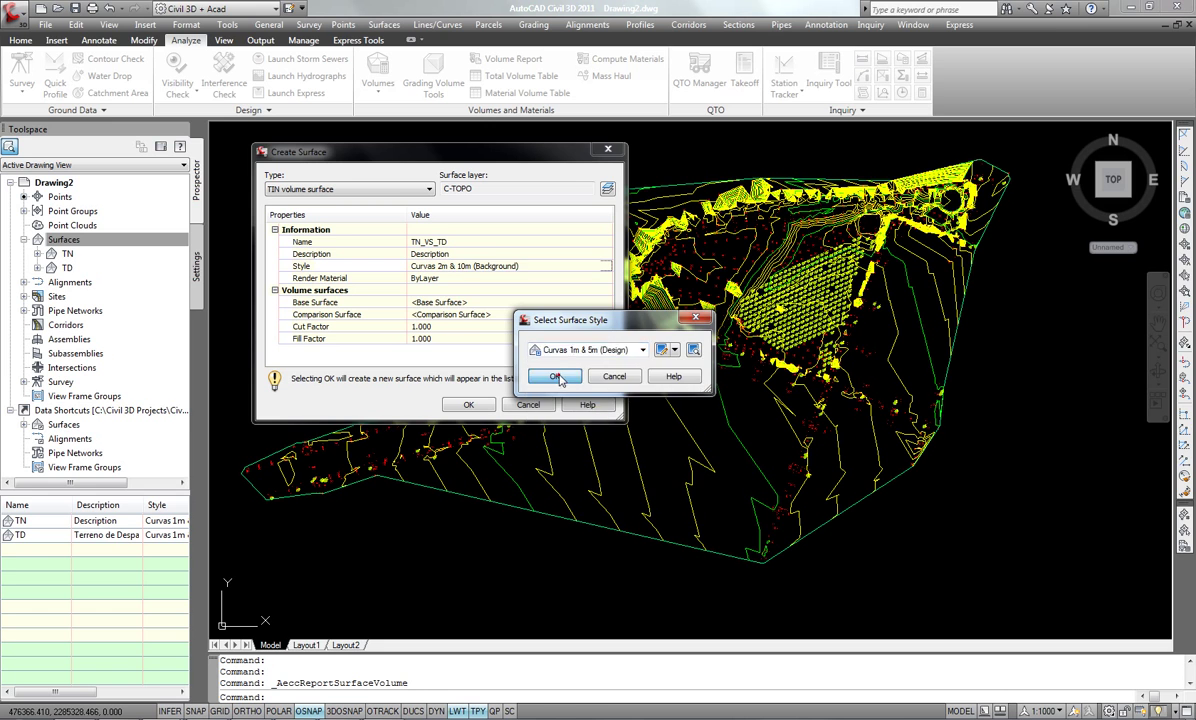
left_click(455, 301)
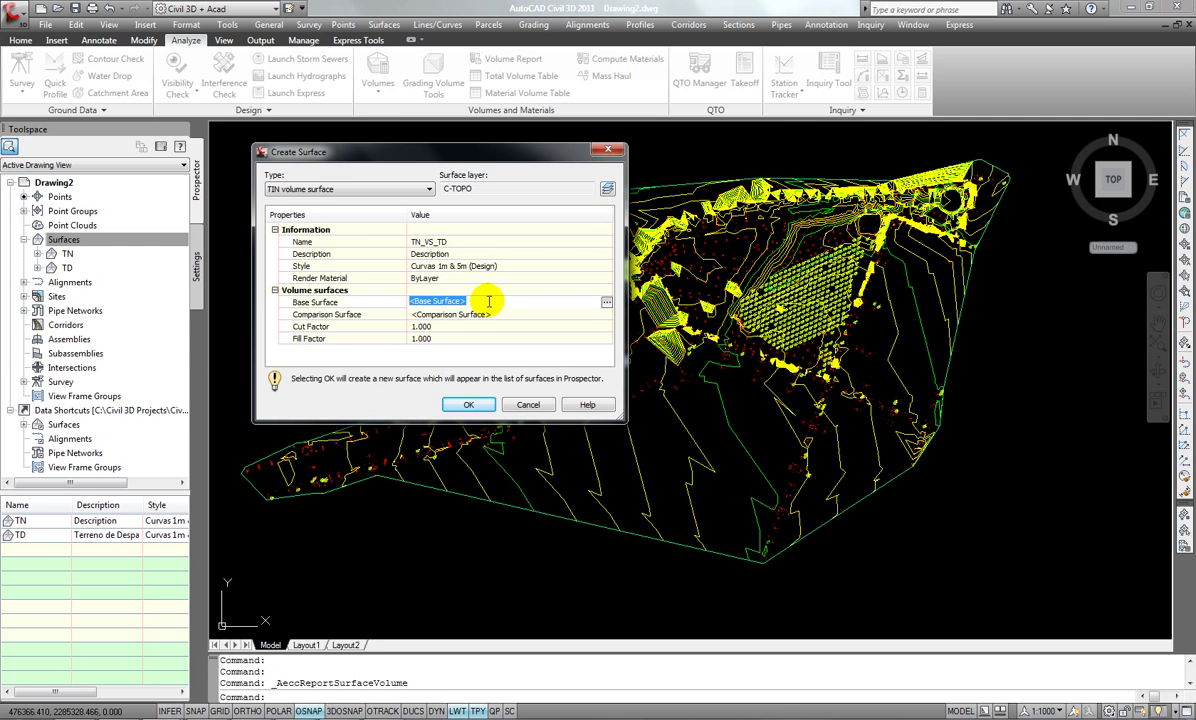
- Set TN as base surface and TD as comparison surface, then create TN_VS_TD
left_click(606, 304)
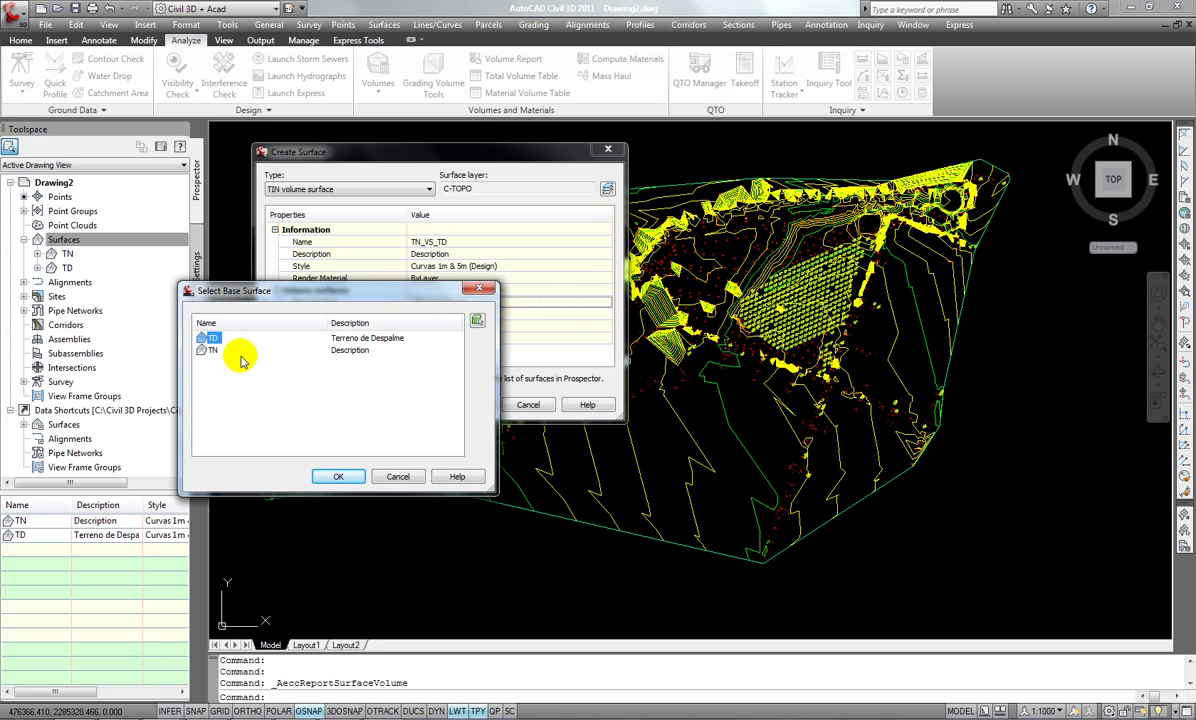
left_click(212, 350)
left_click(338, 476)
left_click(470, 314)
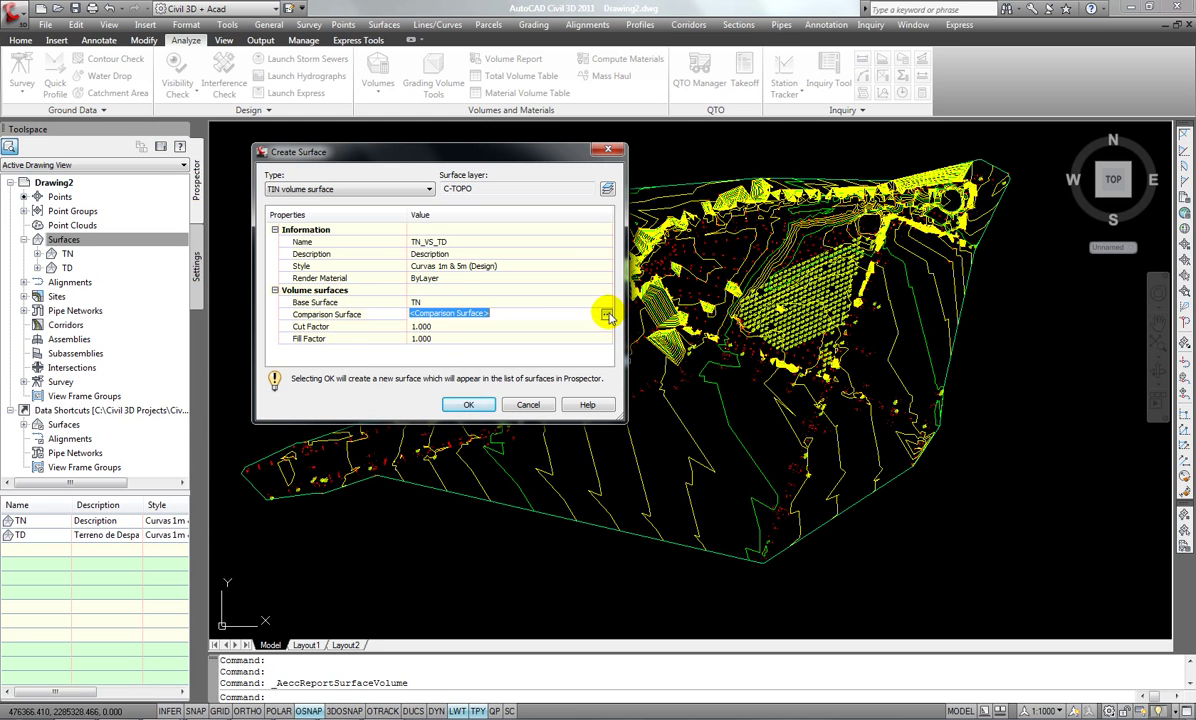
left_click(606, 314)
left_click(336, 478)
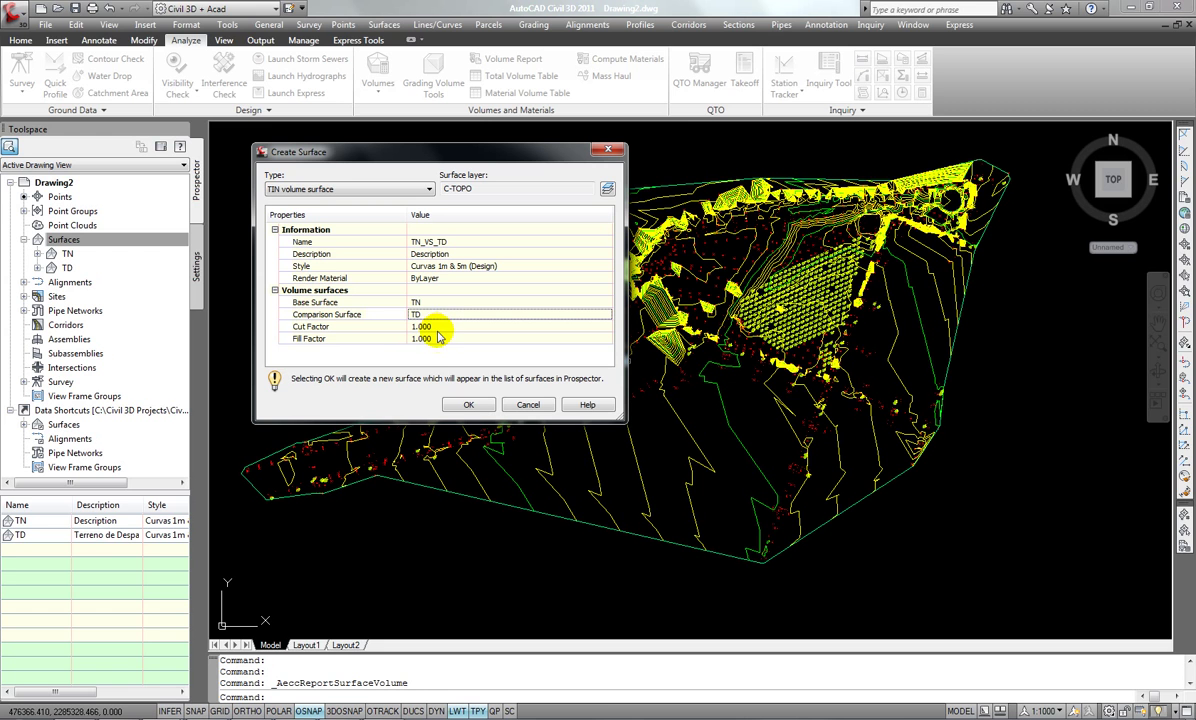
left_click(468, 405)
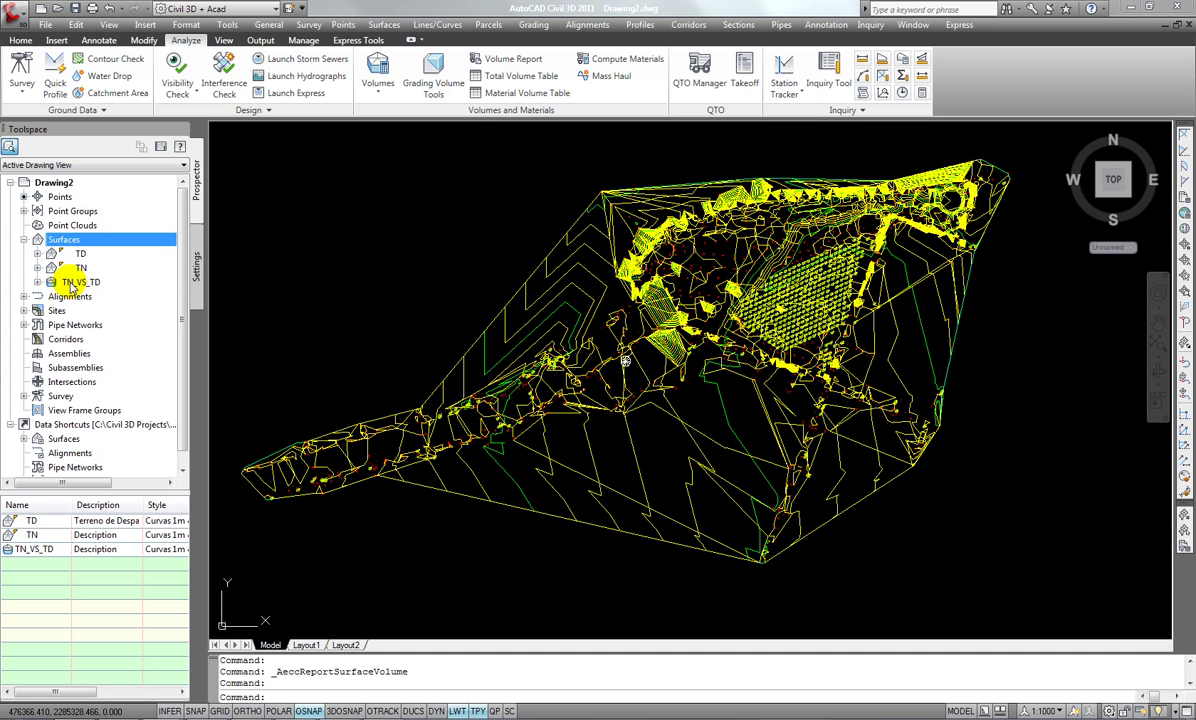
left_click(60, 284)
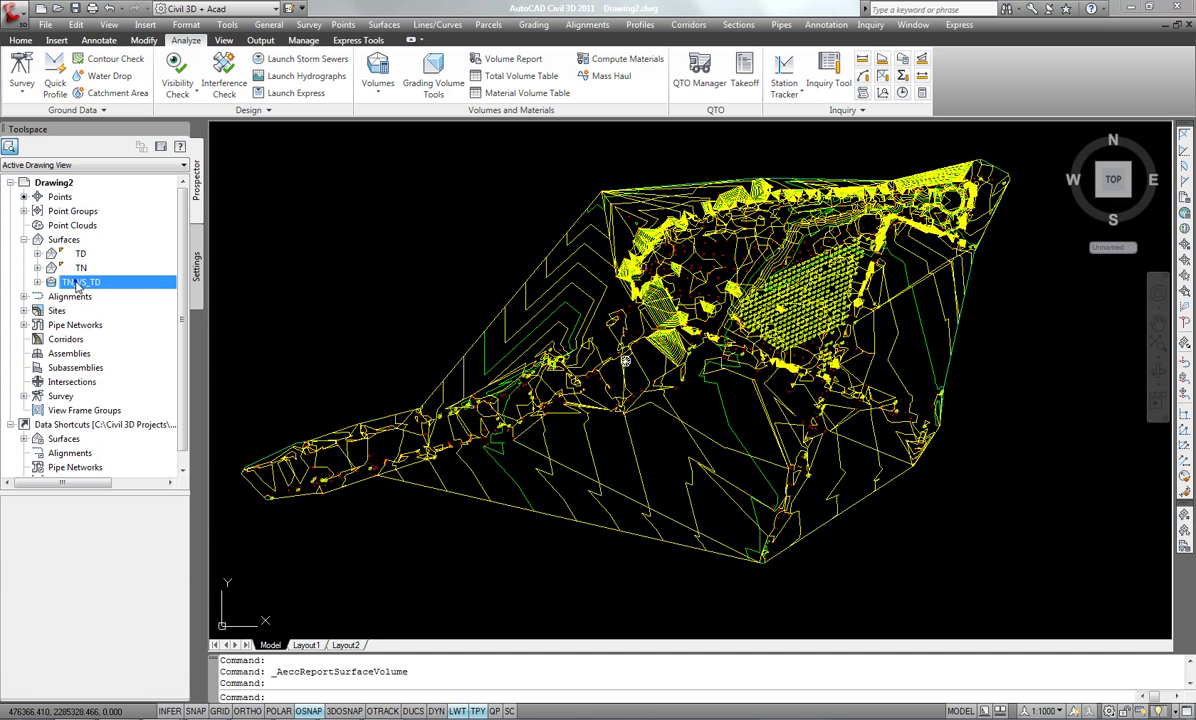
right_click(77, 287)
left_click(187, 274)
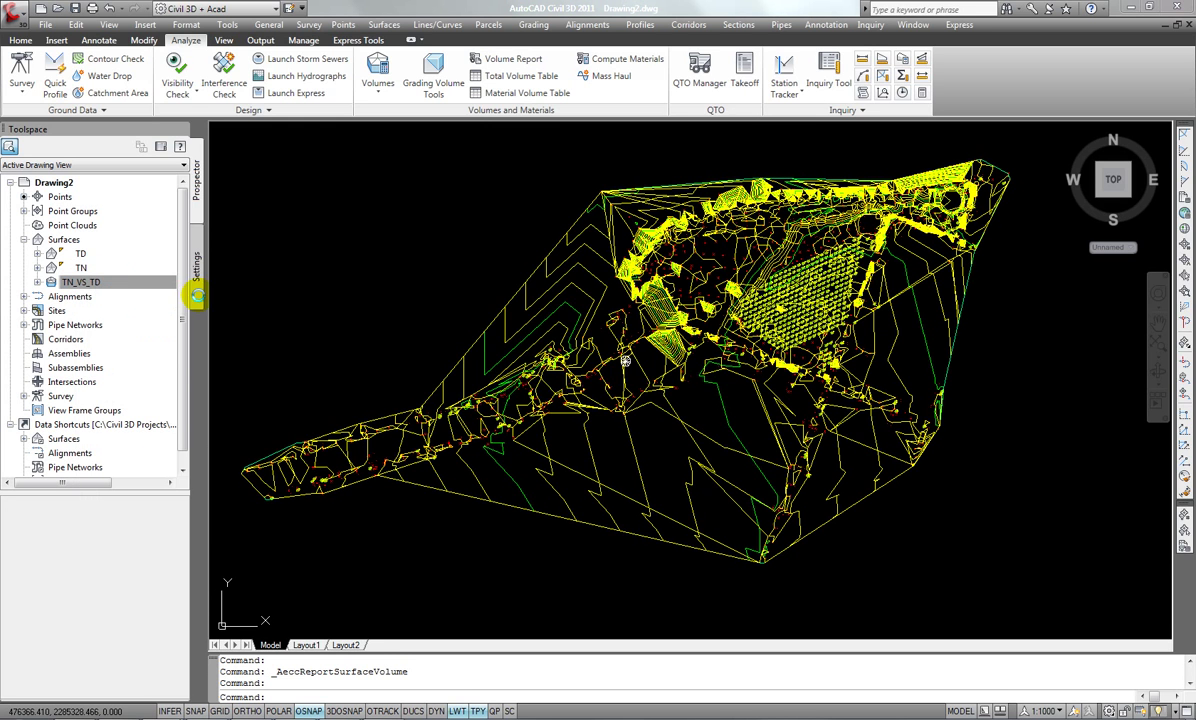
left_click(374, 132)
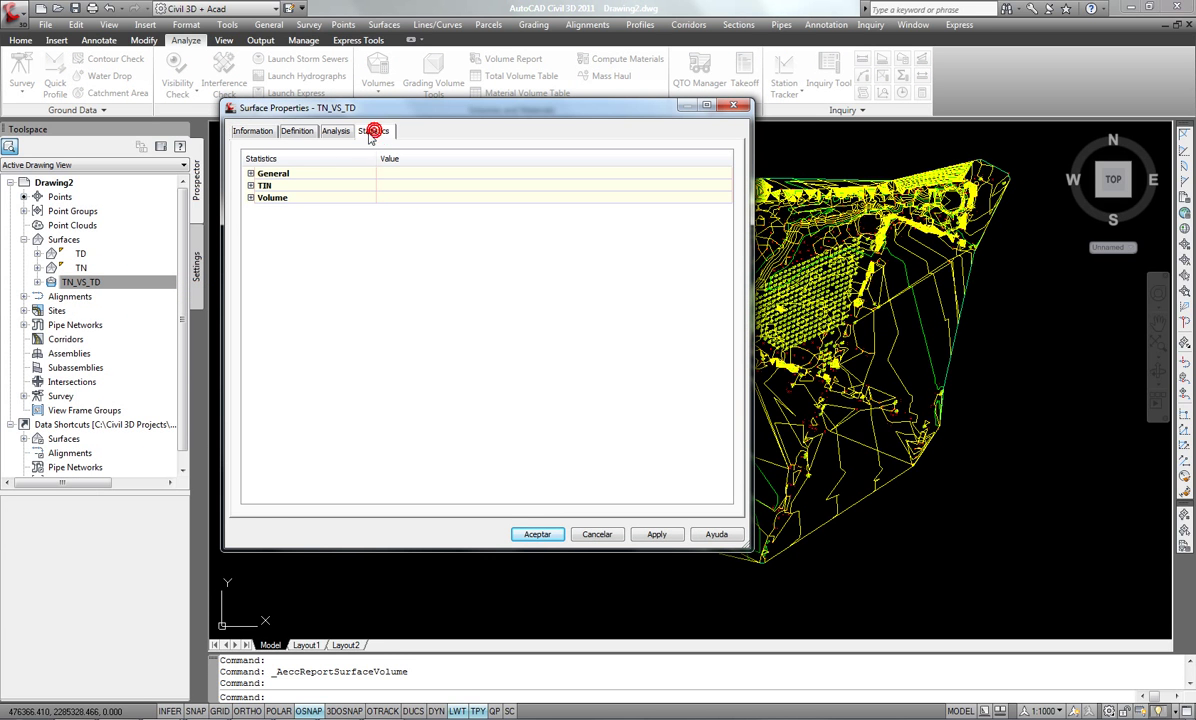
left_click(251, 197)
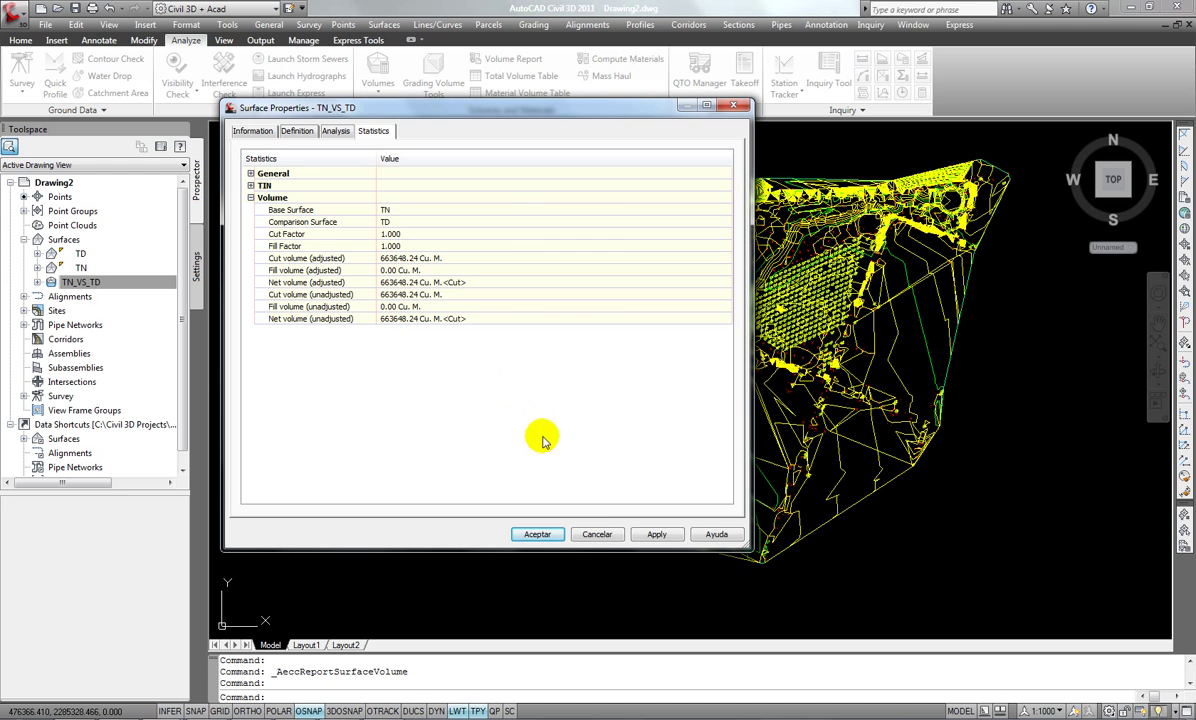
left_click(598, 535)
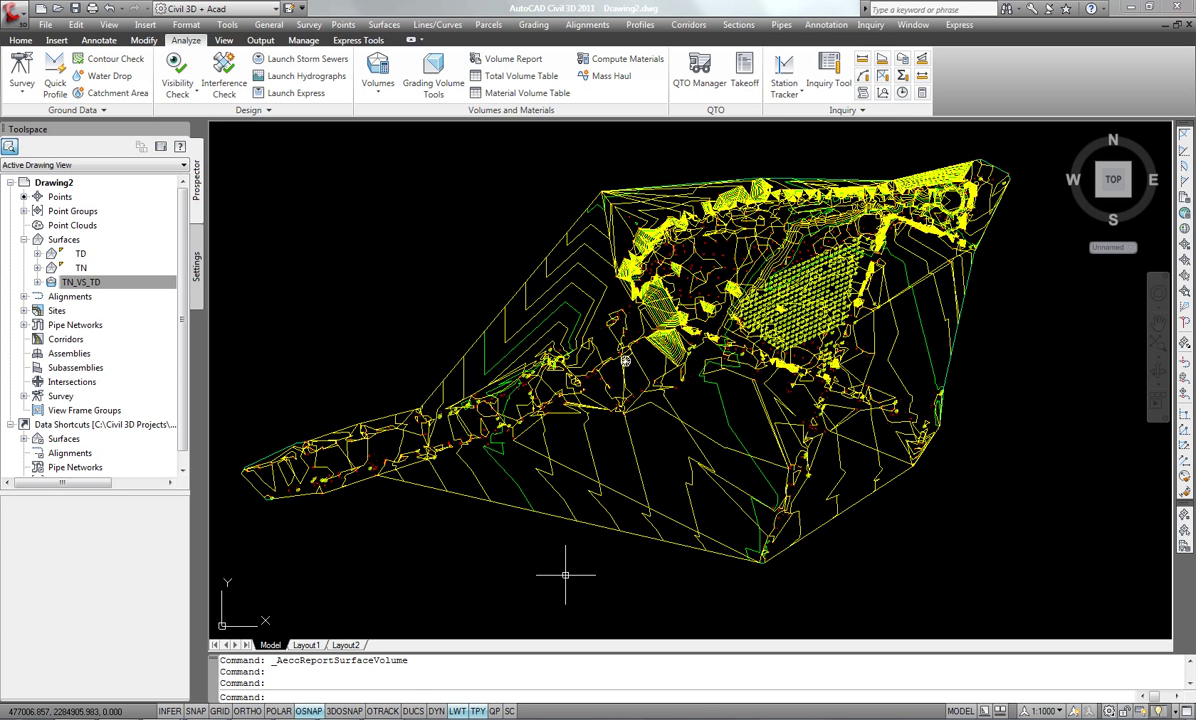
middle_click_drag(565, 575, 526, 580)
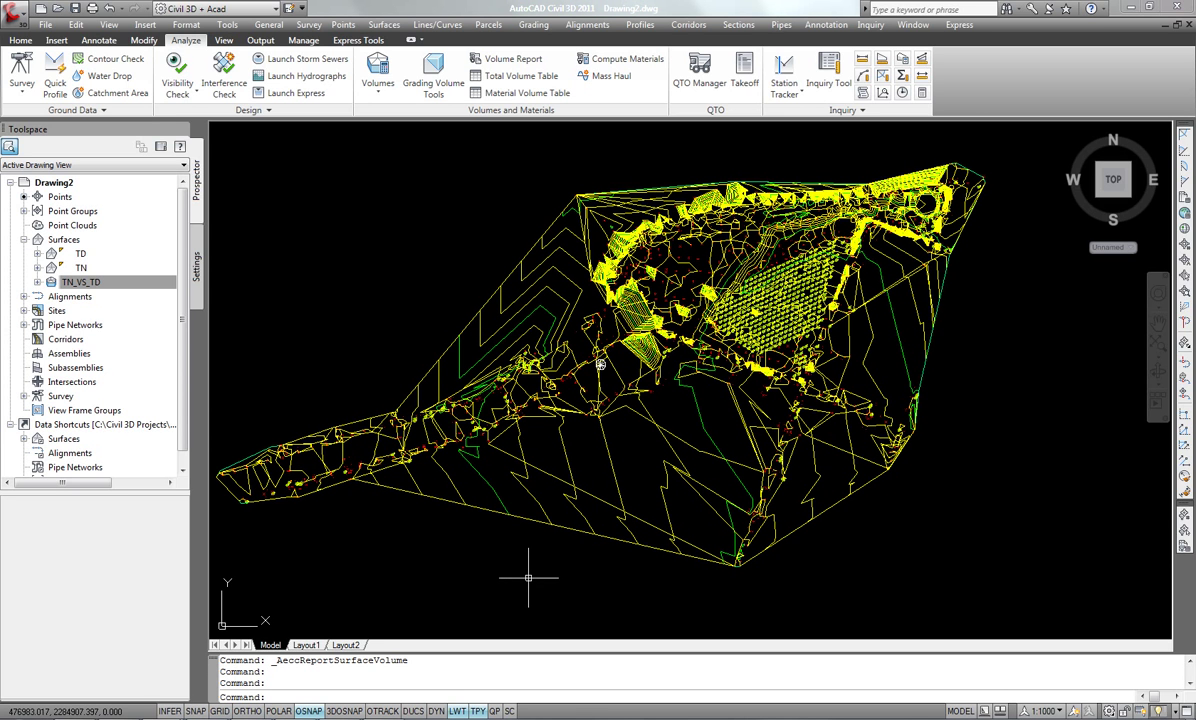